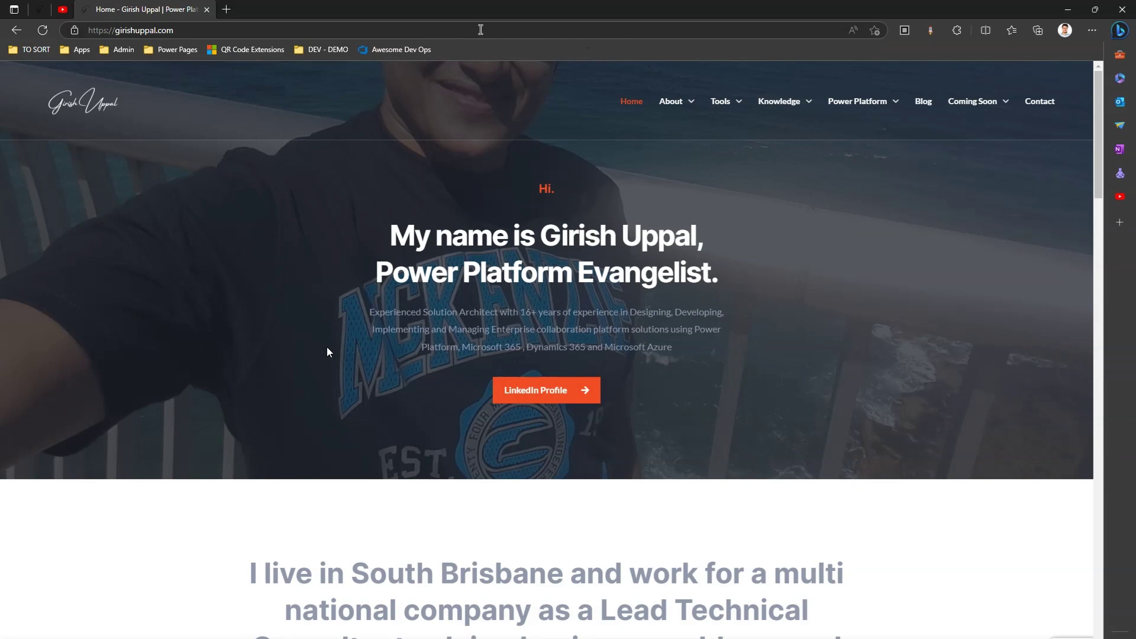
# - Create Edge's QR code for girishuppal.com, download it as a PNG and open the image
pyautogui.rightClick(732, 172)
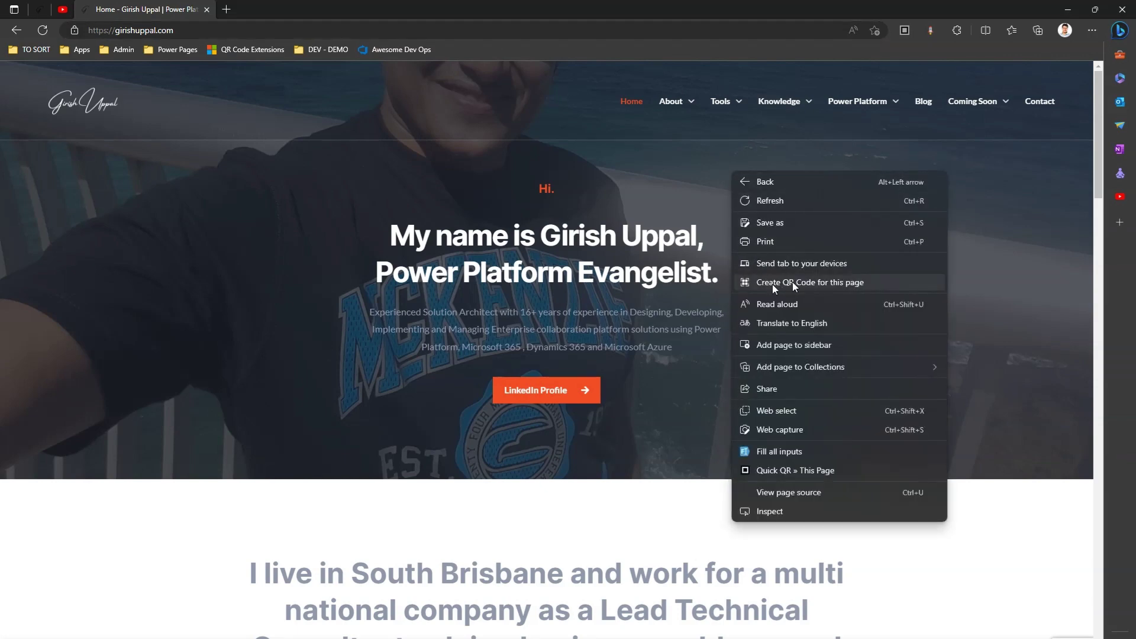
pyautogui.click(839, 283)
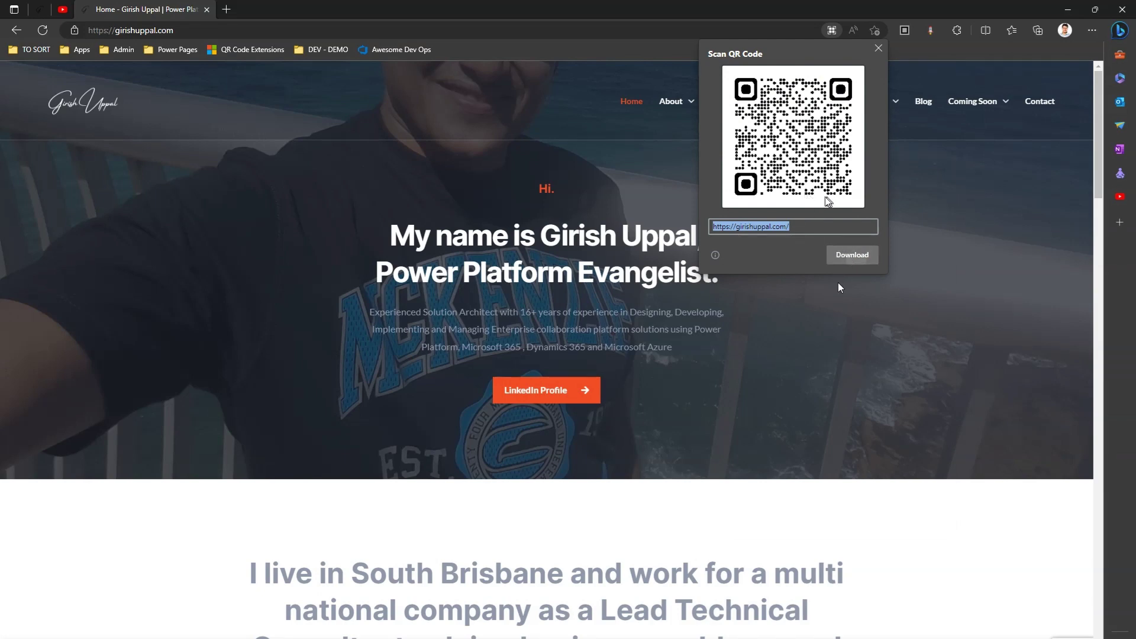
pyautogui.click(846, 255)
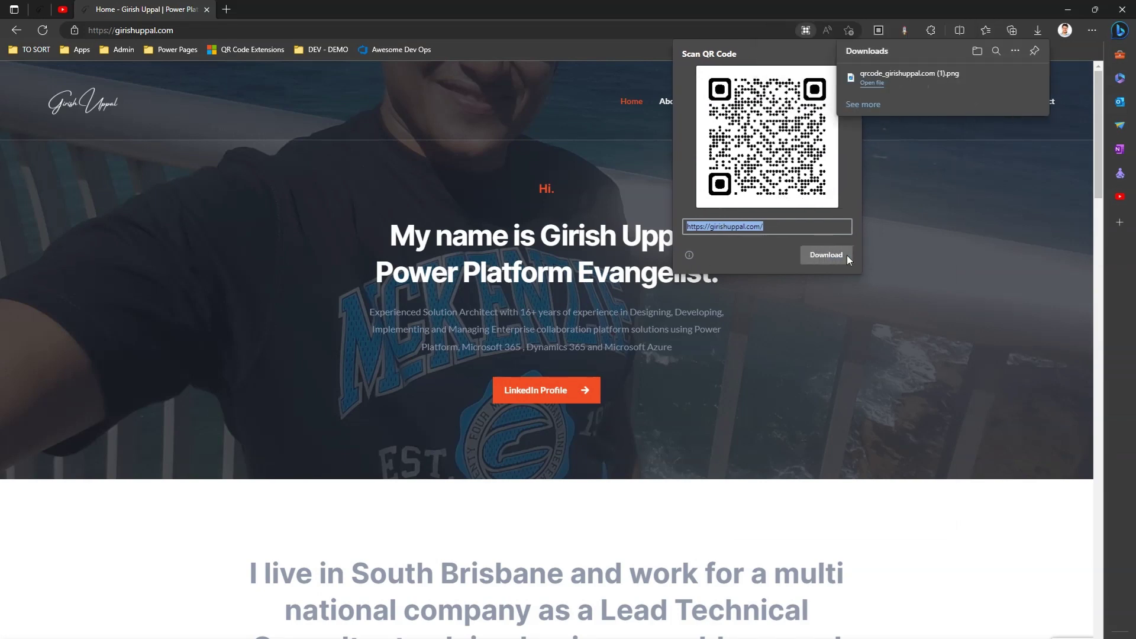
pyautogui.click(882, 83)
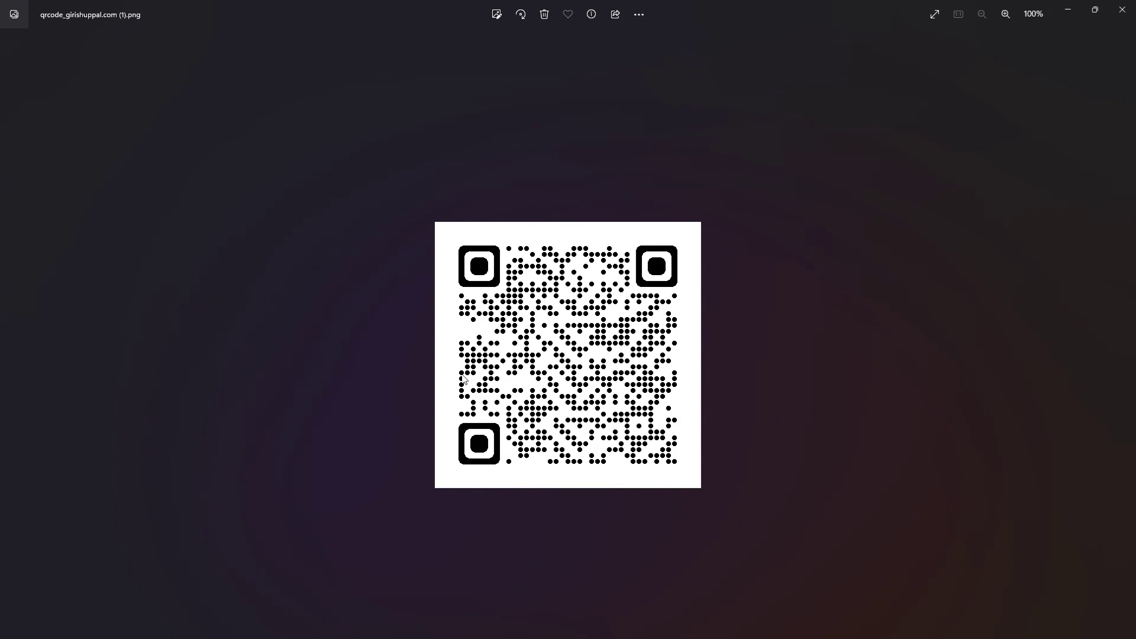
# - Check the QR image's File Info, which shows a size of 450 x 450, then close Photos
pyautogui.rightClick(615, 395)
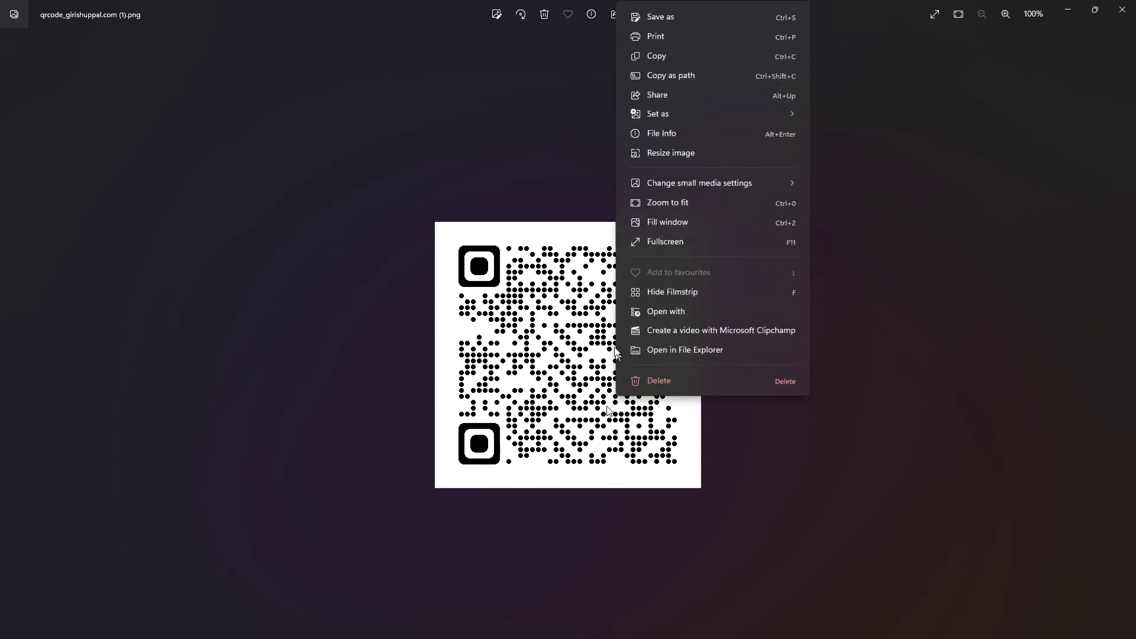
pyautogui.click(672, 143)
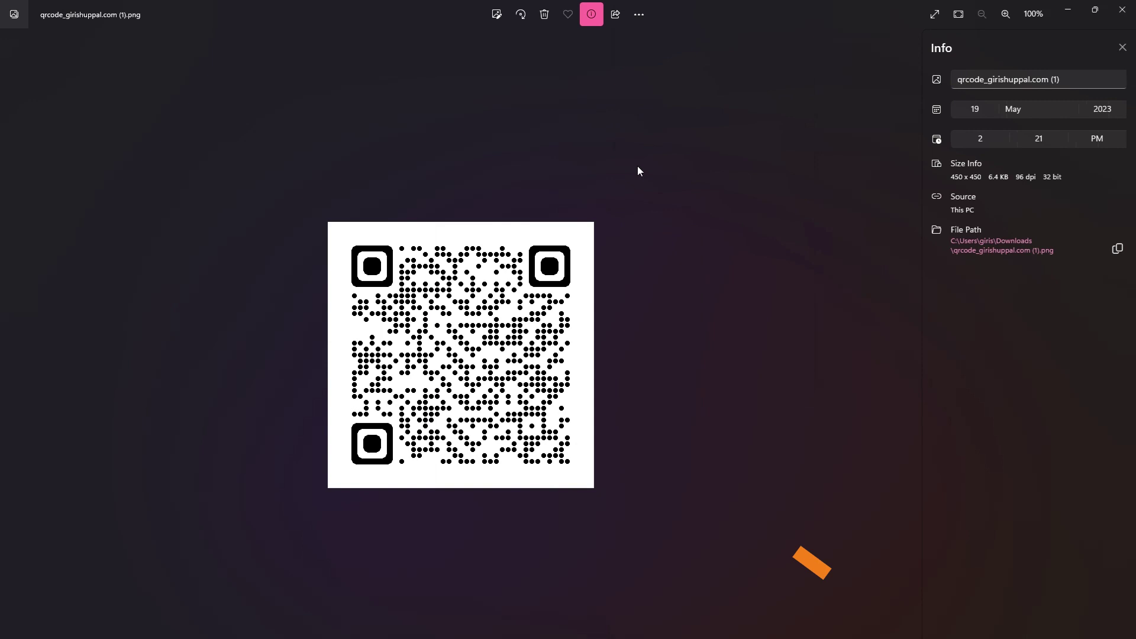
pyautogui.moveTo(950, 177); pyautogui.dragTo(976, 181)
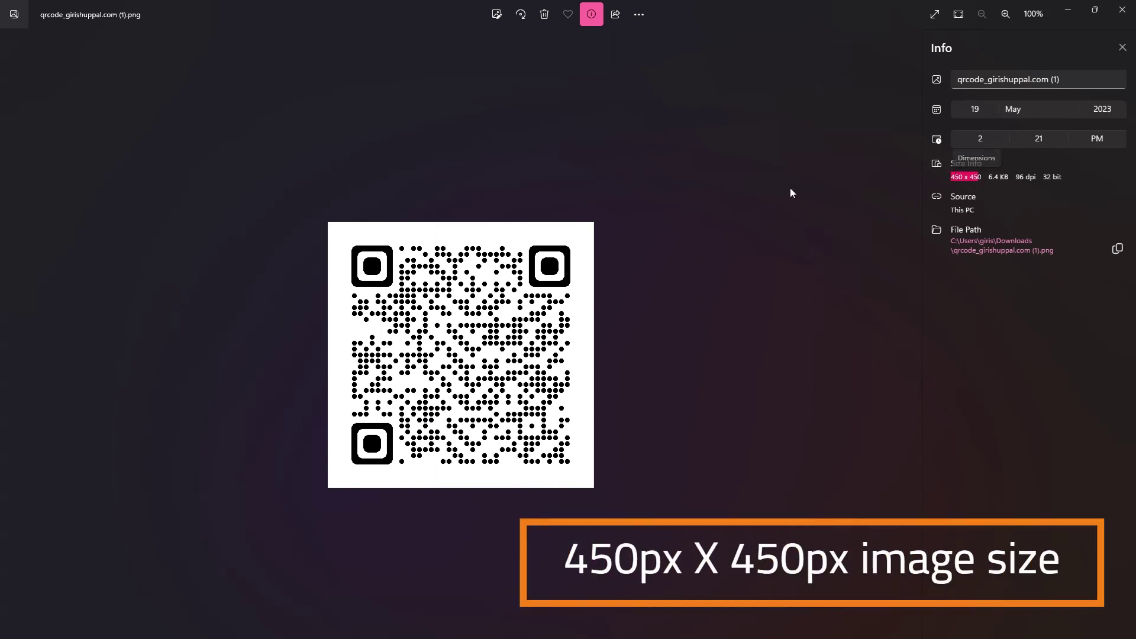
pyautogui.click(714, 199)
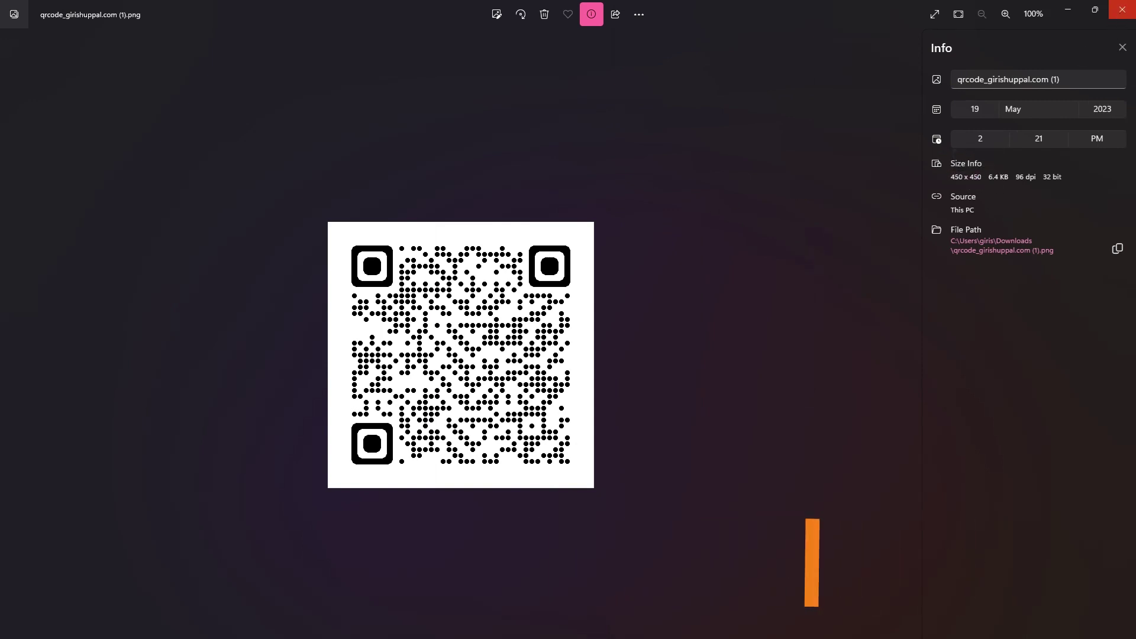
pyautogui.click(1122, 10)
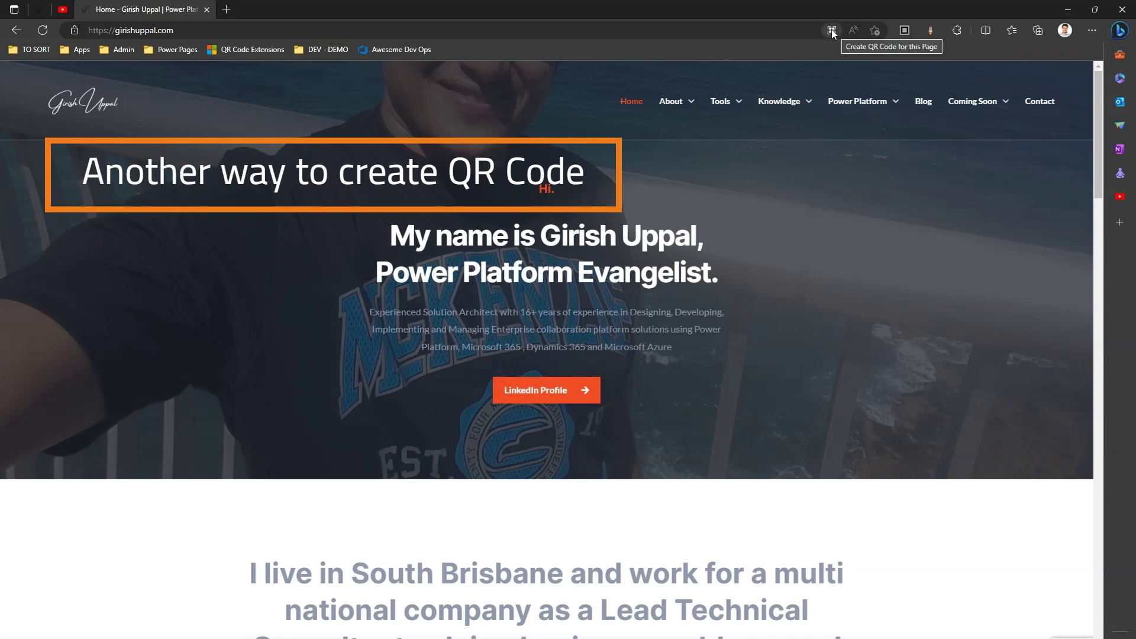
pyautogui.click(831, 30)
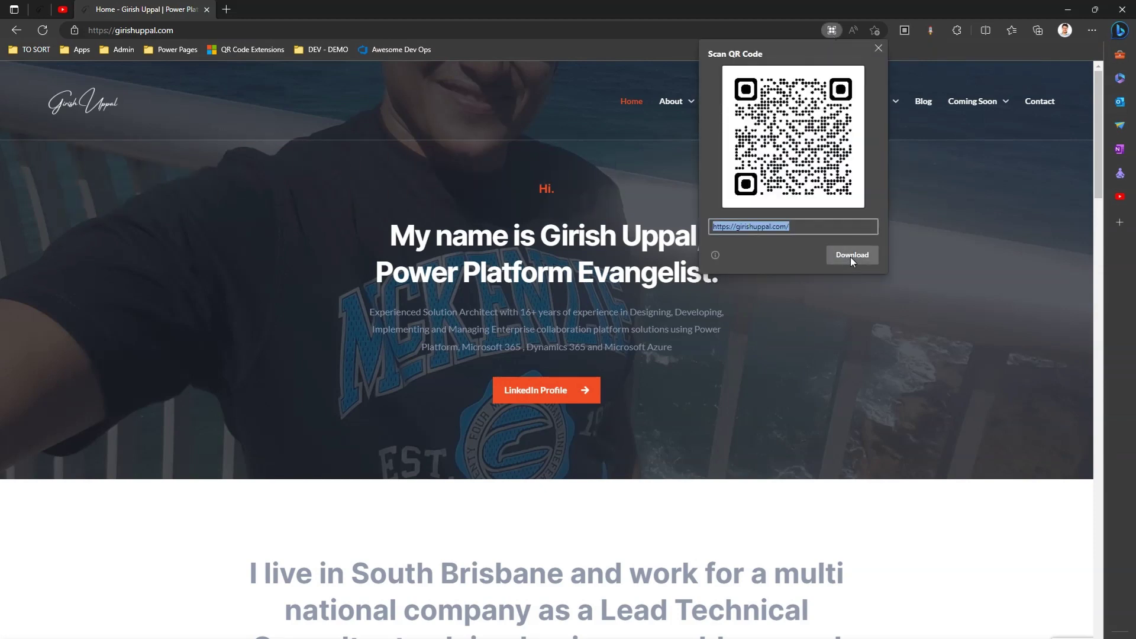
pyautogui.click(877, 48)
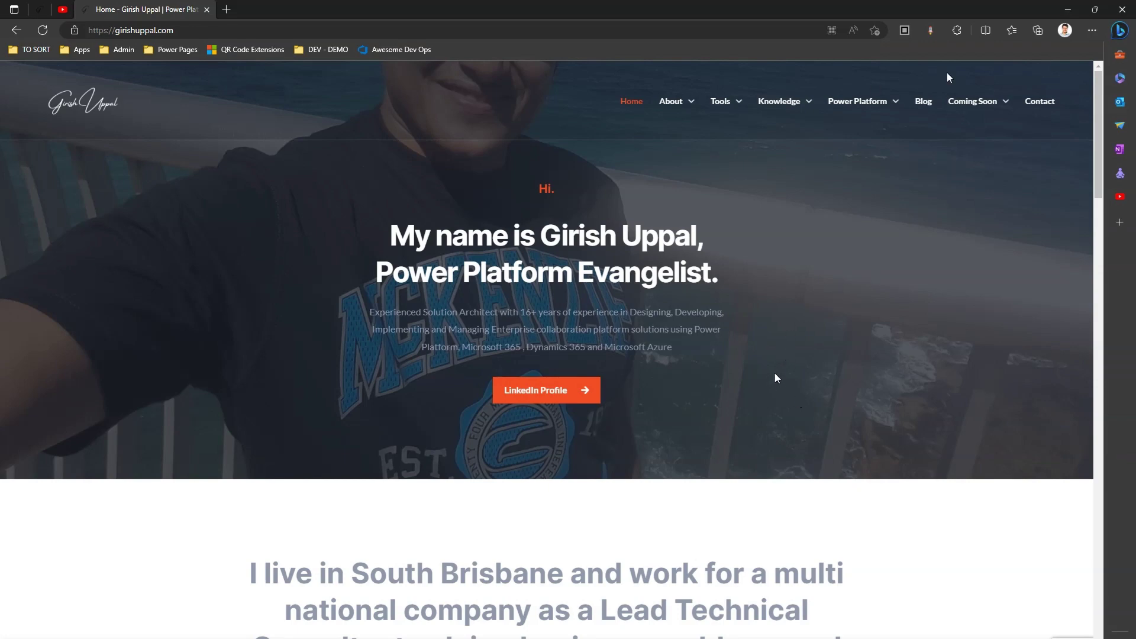
# - Open the Edge Add-ons store and search for 'qr code', listing 98 results
pyautogui.click(957, 31)
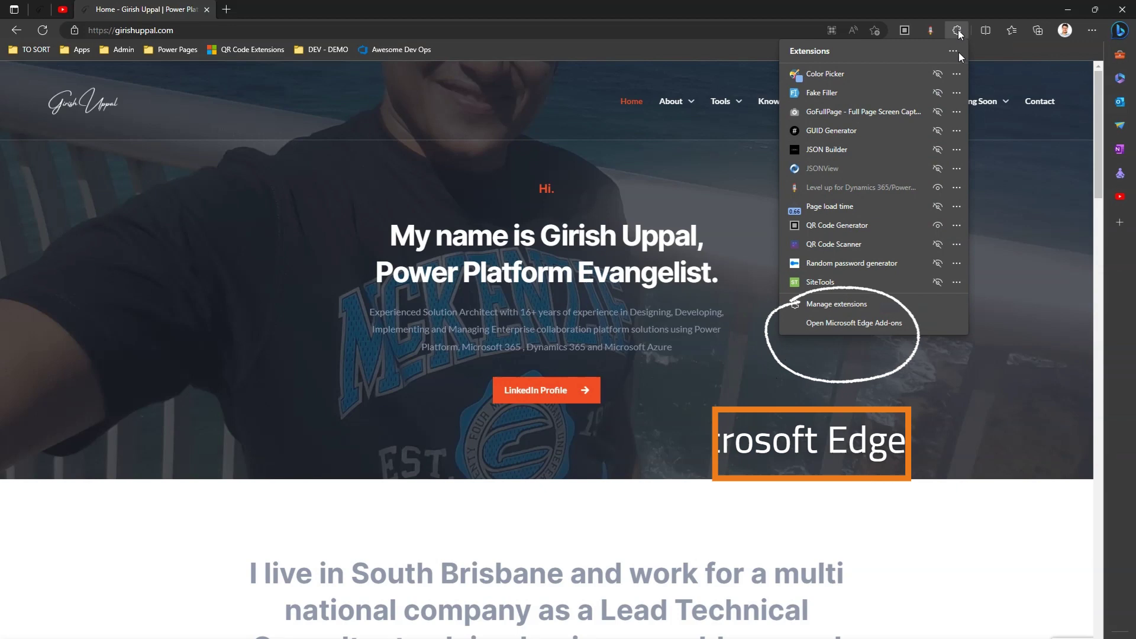
pyautogui.click(874, 323)
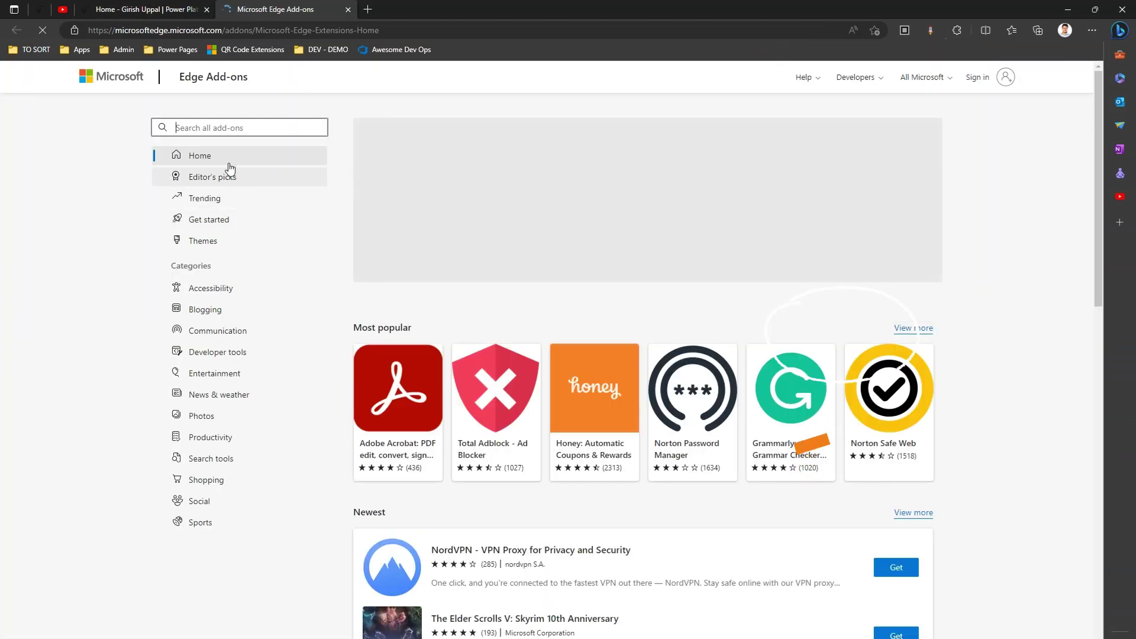
pyautogui.click(219, 128)
pyautogui.write('q')
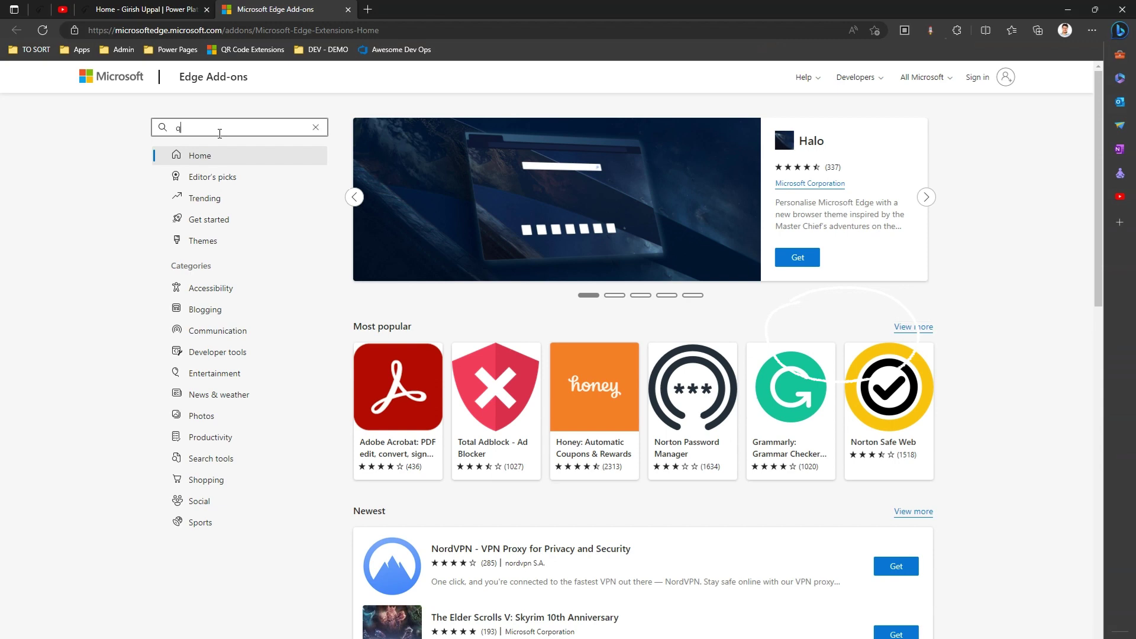
pyautogui.write('r code')
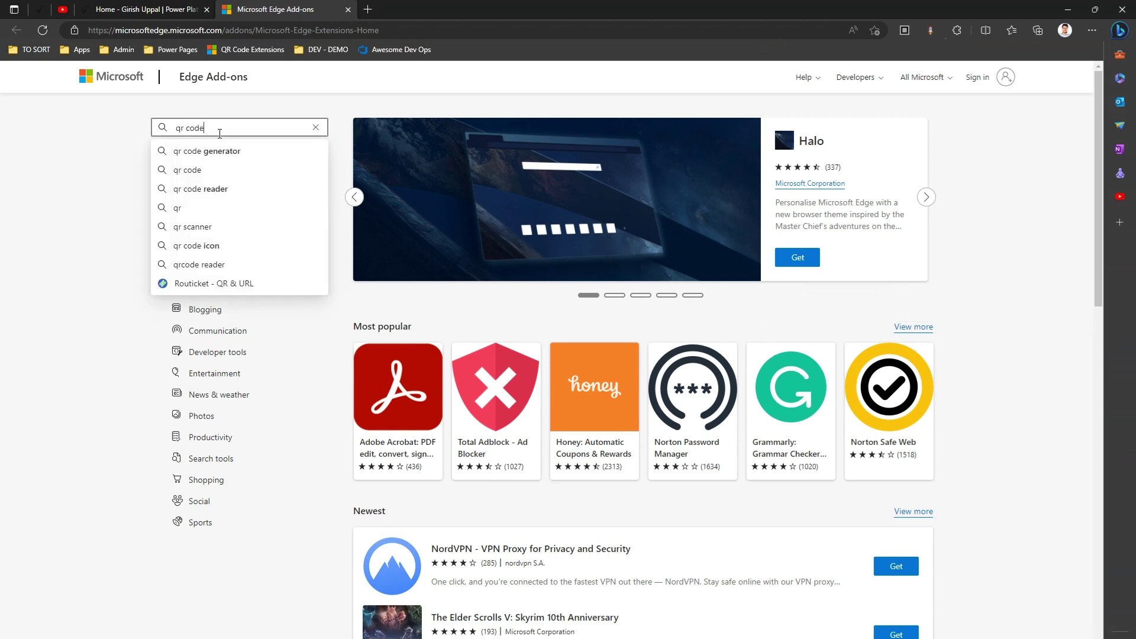
pyautogui.press('Return')
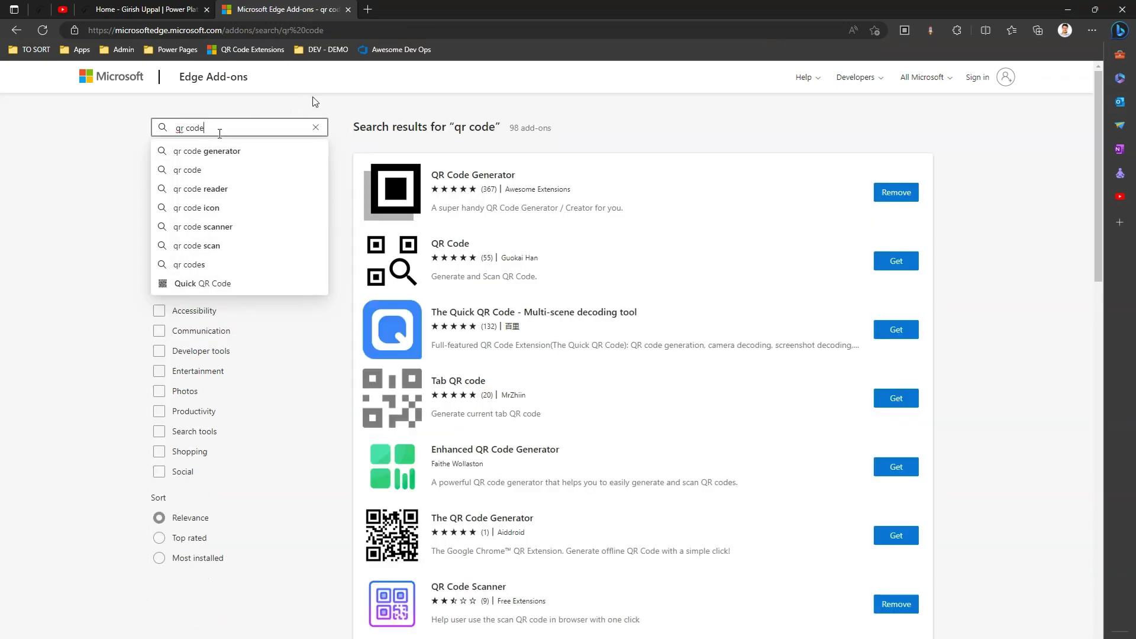
pyautogui.click(340, 129)
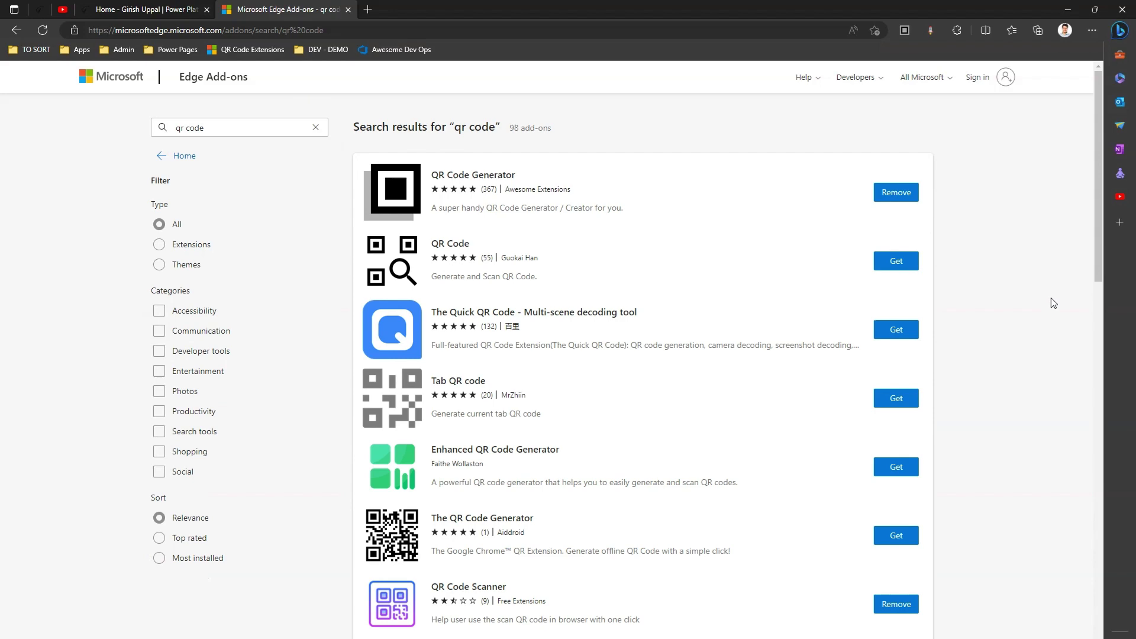
pyautogui.moveTo(1099, 261); pyautogui.dragTo(1108, 233)
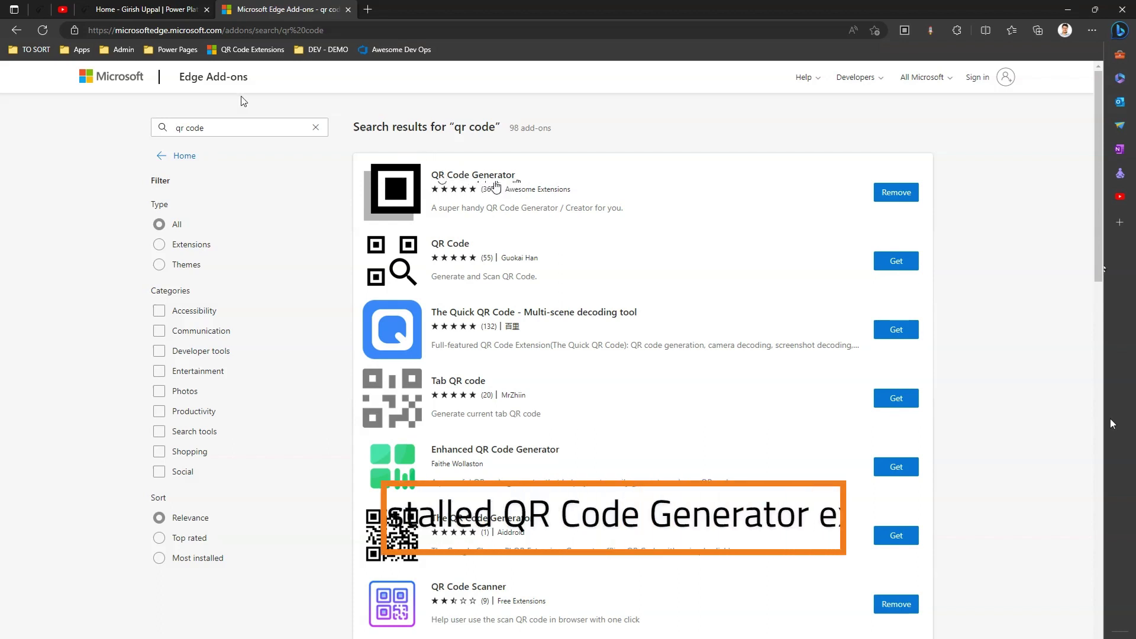
# - Use Quick QR » This Page on girishuppal.com and download exported_qrcode_image_600 (1).png
pyautogui.click(167, 10)
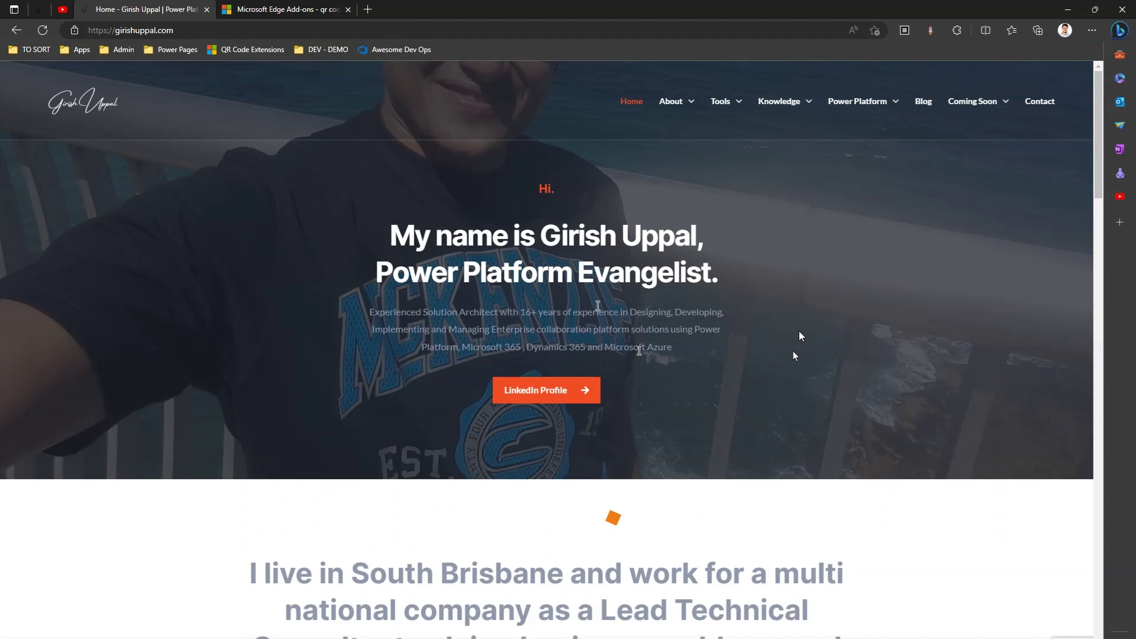
pyautogui.rightClick(830, 297)
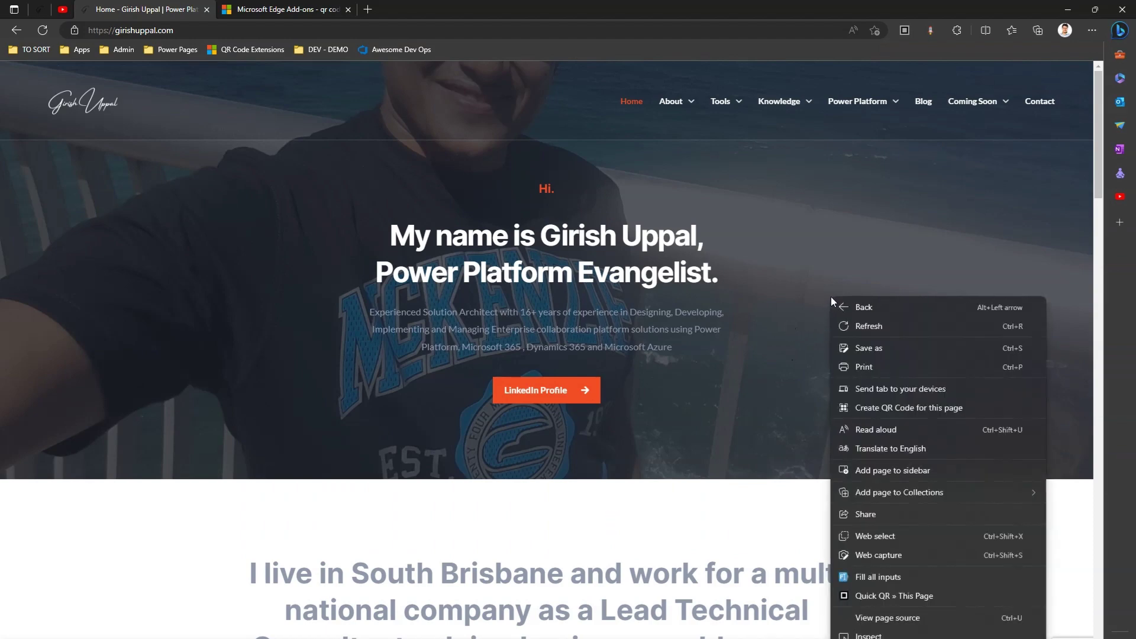
pyautogui.click(913, 597)
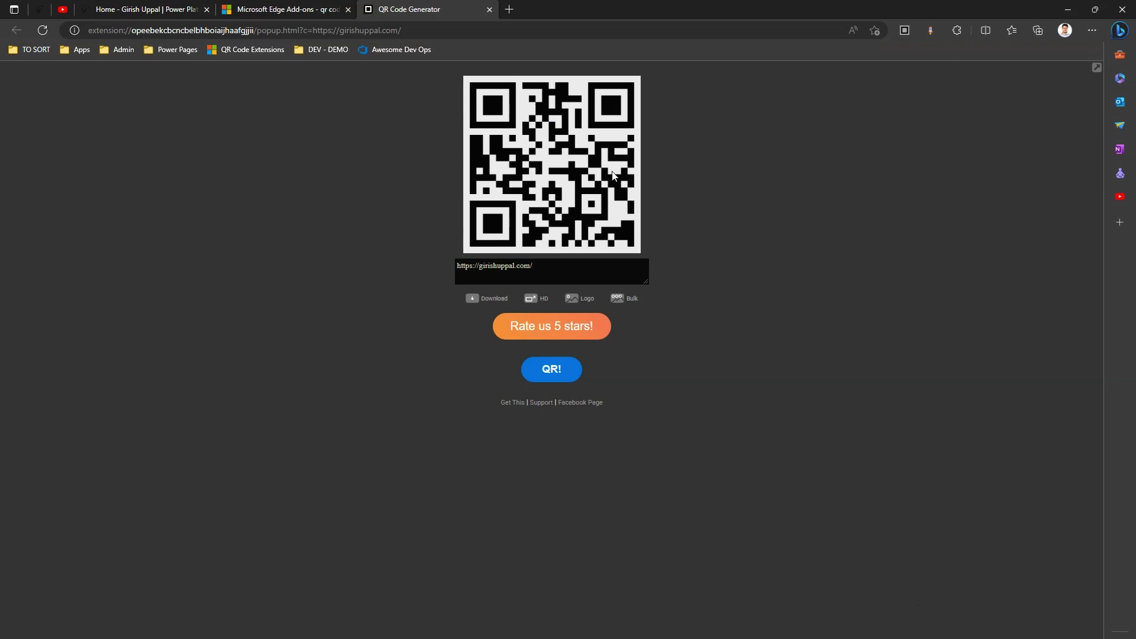
pyautogui.click(483, 303)
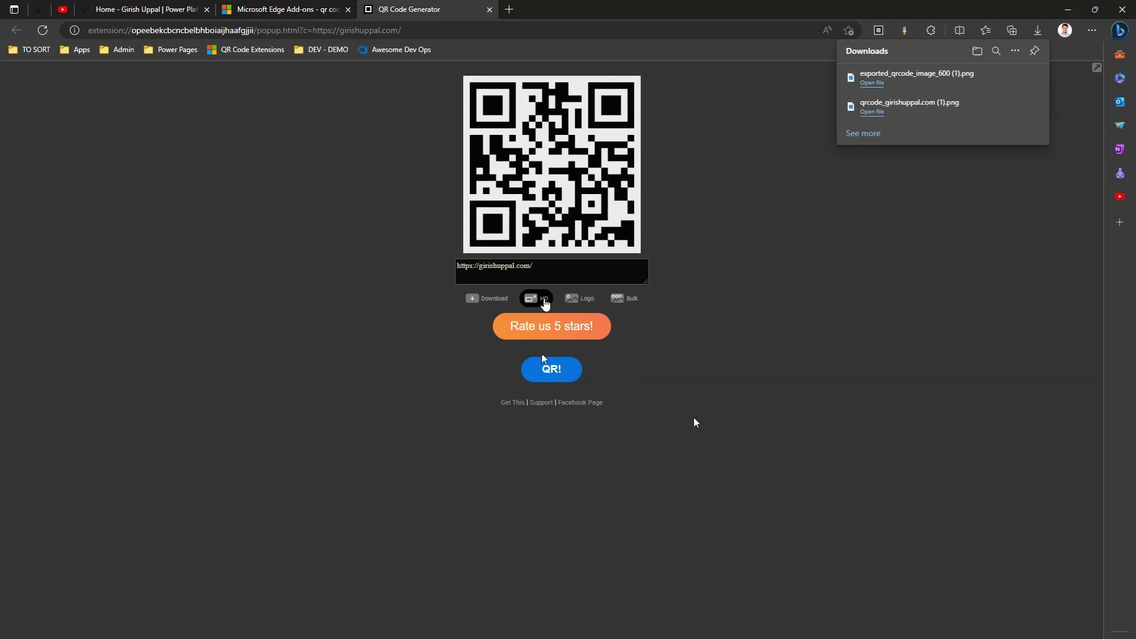
# - On high-qr-code-generator.com, change the image size from 1000 to 1200 px and save it
pyautogui.click(544, 298)
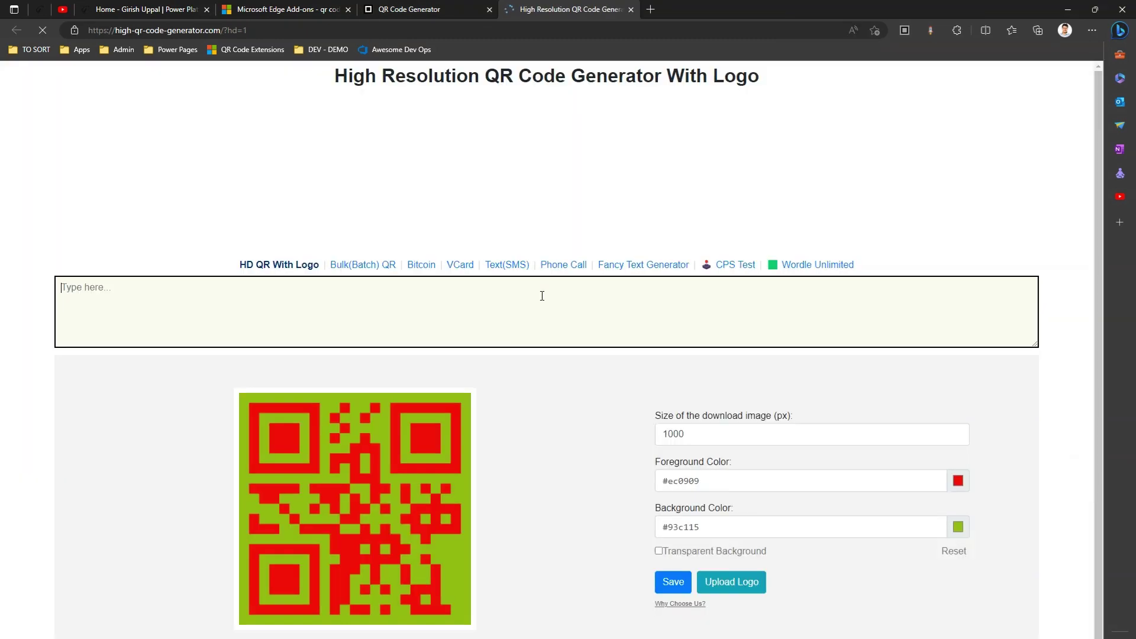
pyautogui.moveTo(335, 76); pyautogui.dragTo(759, 93)
pyautogui.click(944, 115)
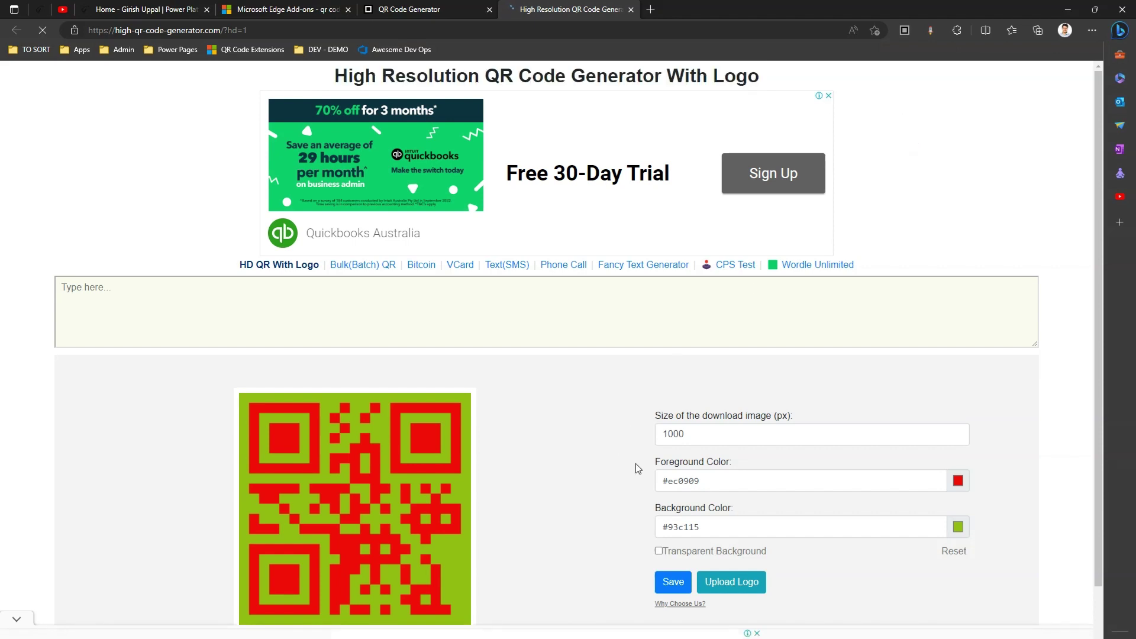
pyautogui.moveTo(724, 435); pyautogui.dragTo(603, 437)
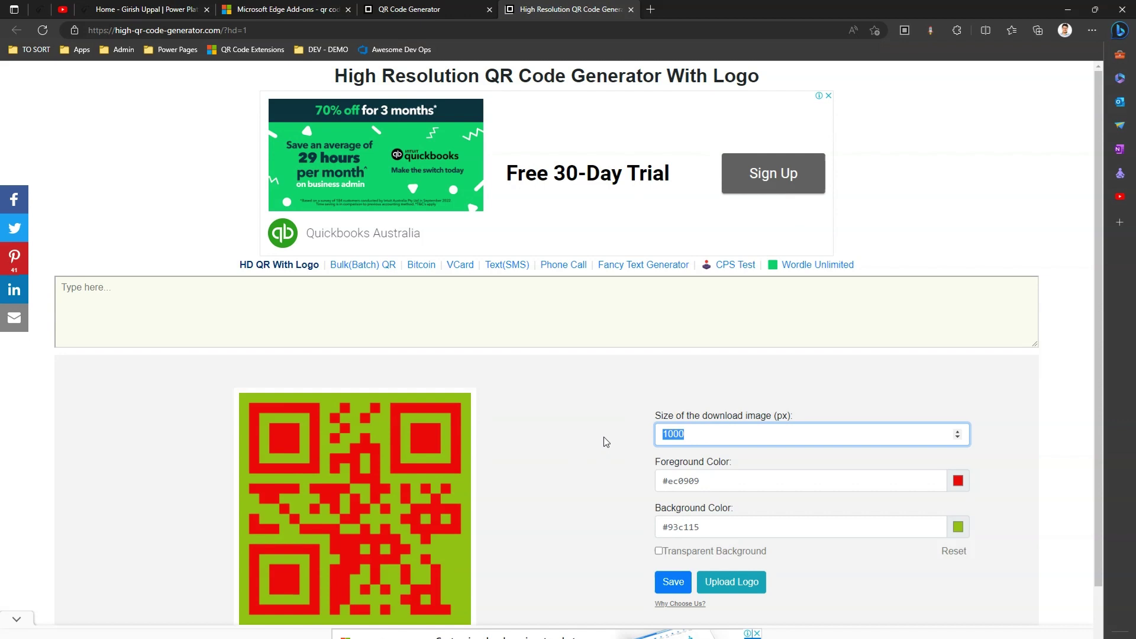
pyautogui.write('1200')
pyautogui.scroll(-1, 603, 441)
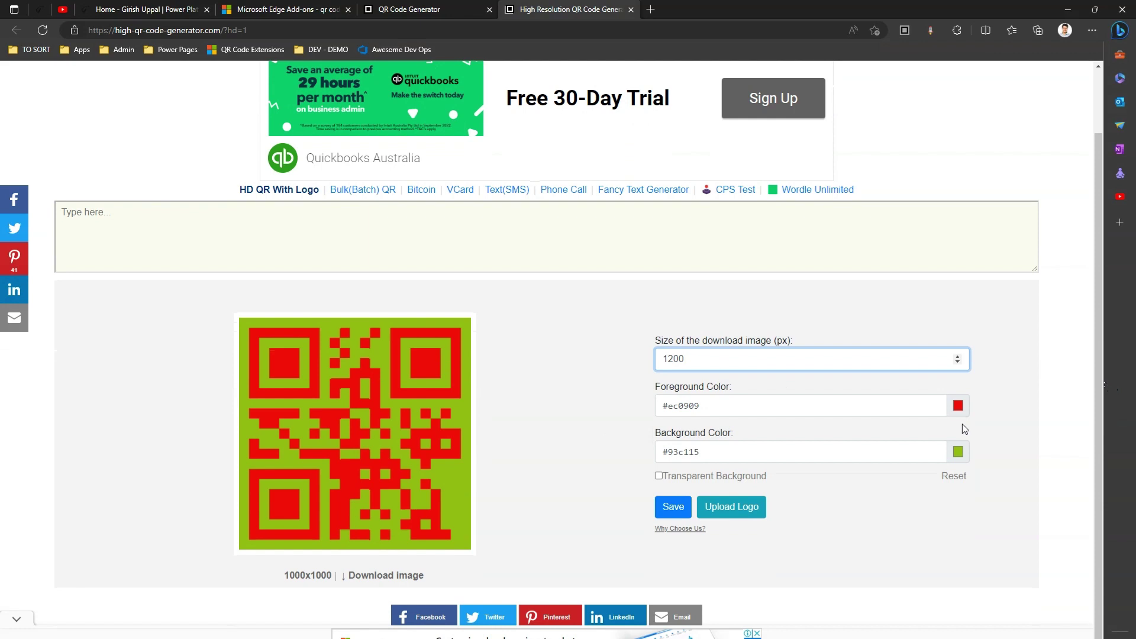
pyautogui.click(679, 512)
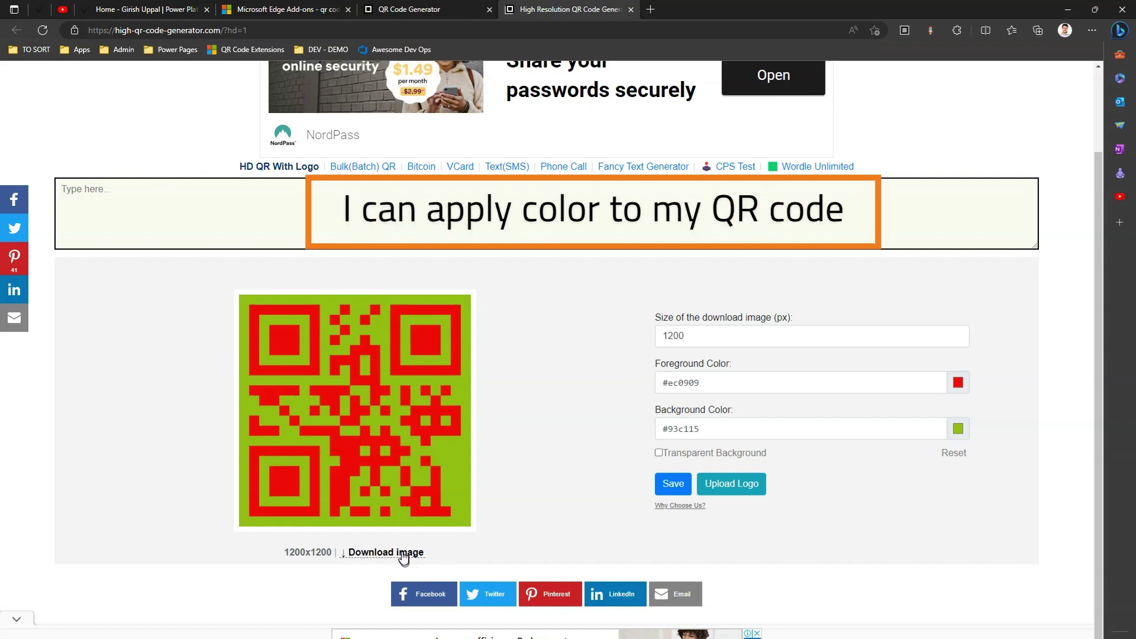
# - Set foreground #3416ca and background #b3b7a9, save, and download the 1200×1200 PNG
pyautogui.click(953, 384)
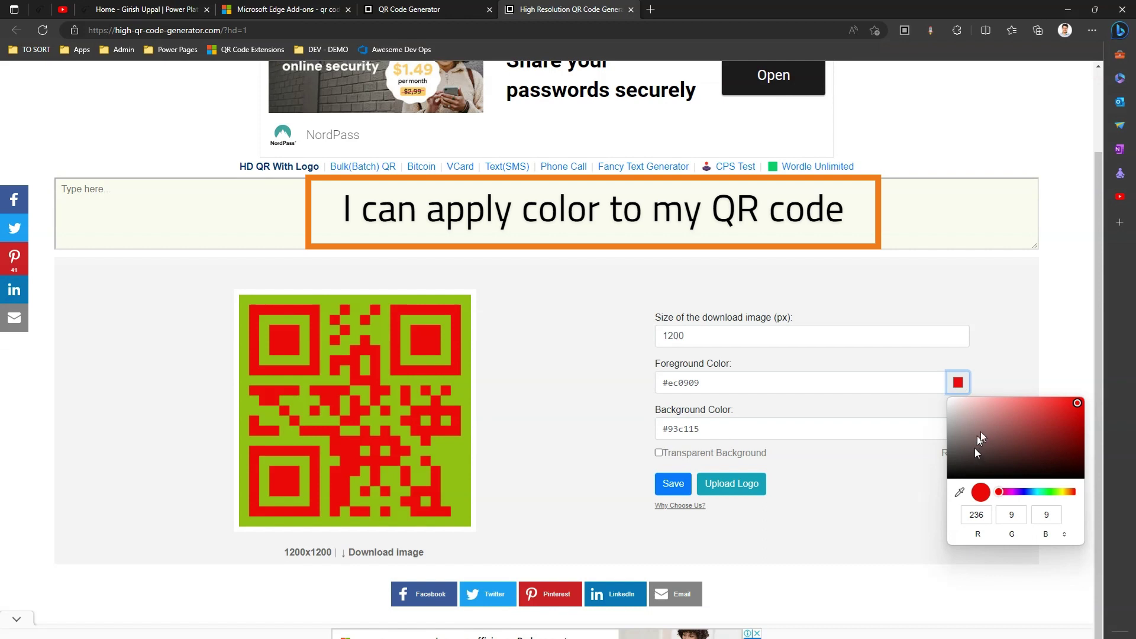
pyautogui.moveTo(1015, 418); pyautogui.dragTo(1019, 428)
pyautogui.click(1022, 492)
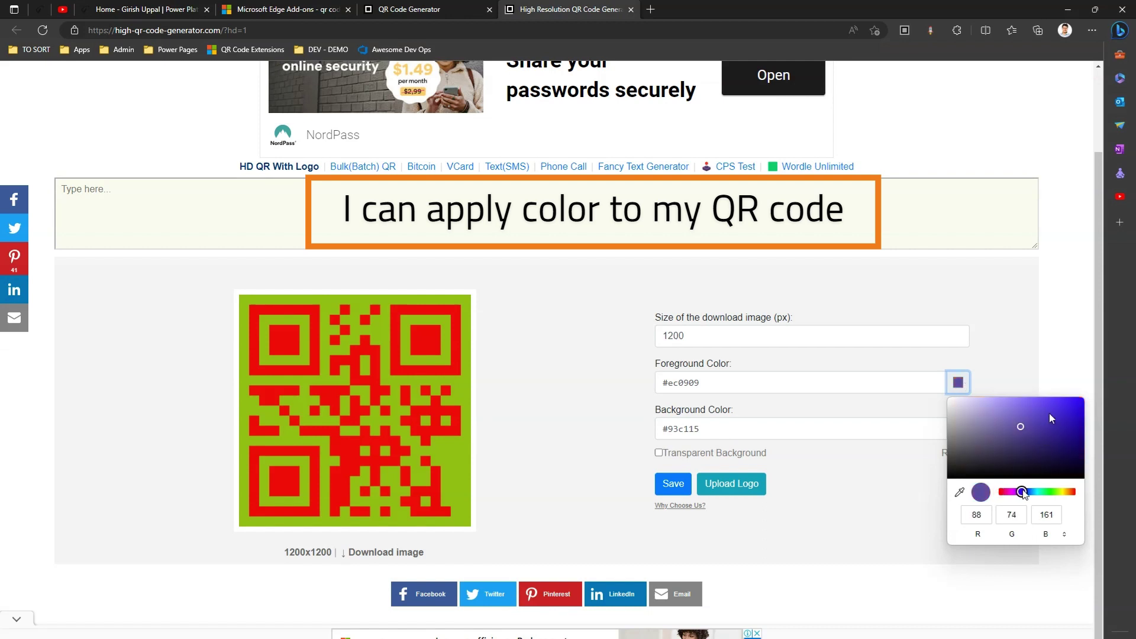
pyautogui.click(1067, 414)
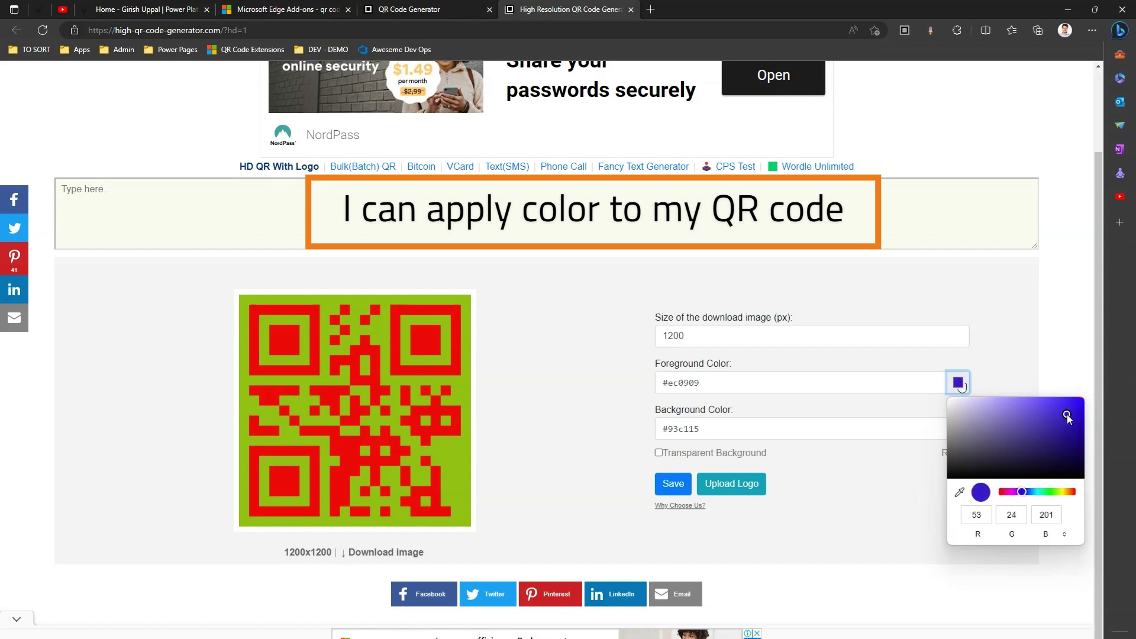
pyautogui.click(1007, 327)
pyautogui.click(958, 428)
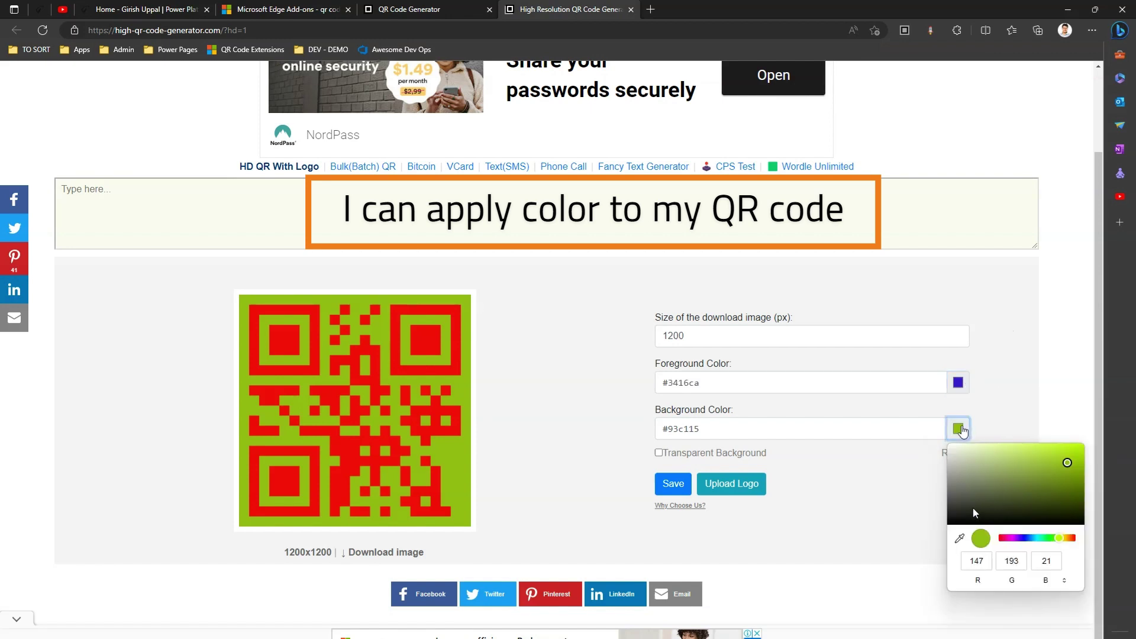
pyautogui.click(959, 467)
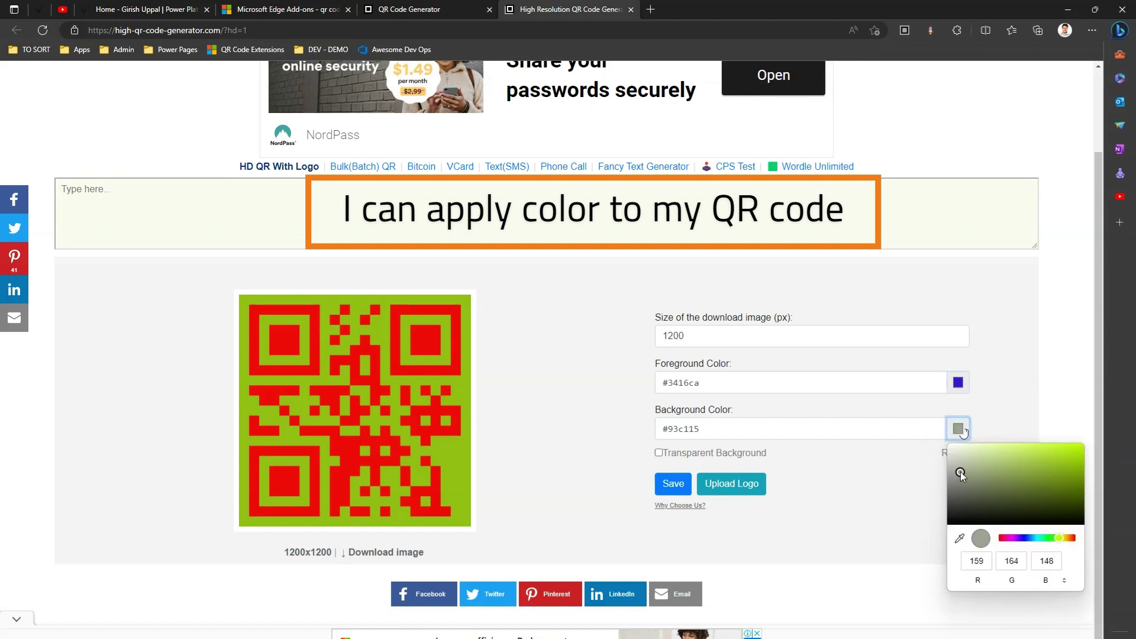
pyautogui.click(1029, 392)
pyautogui.click(673, 485)
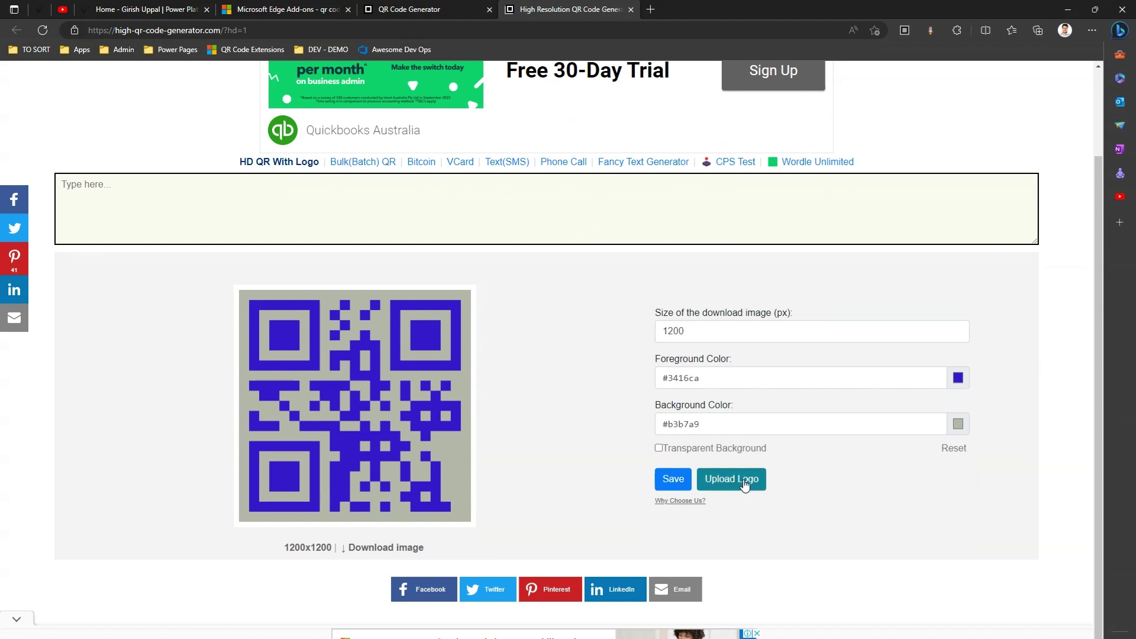
pyautogui.click(746, 482)
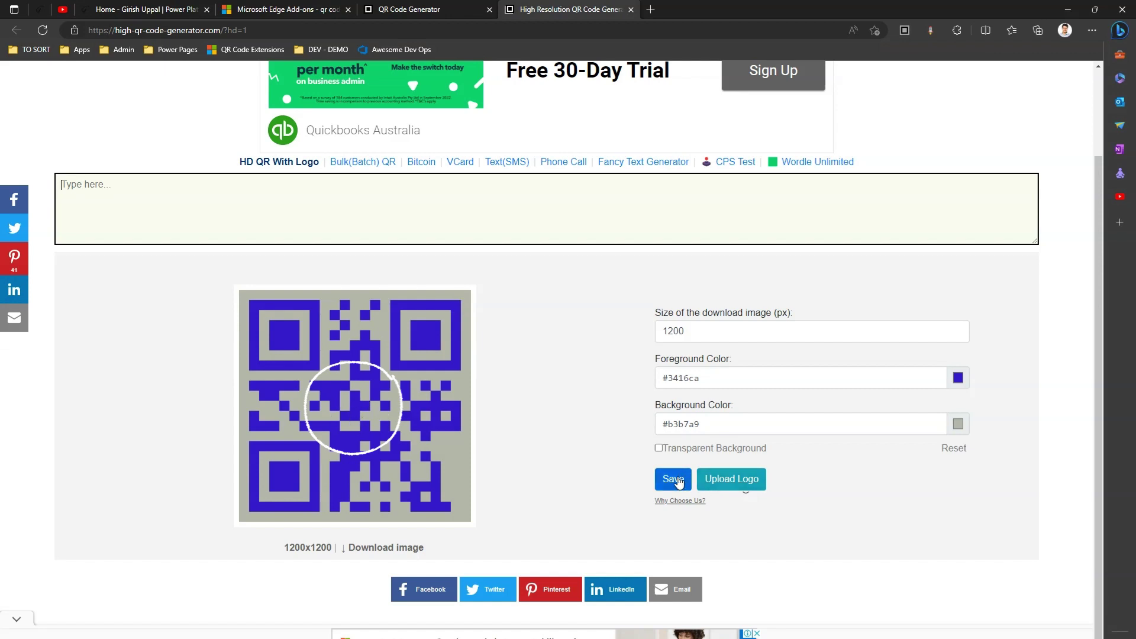
pyautogui.click(369, 551)
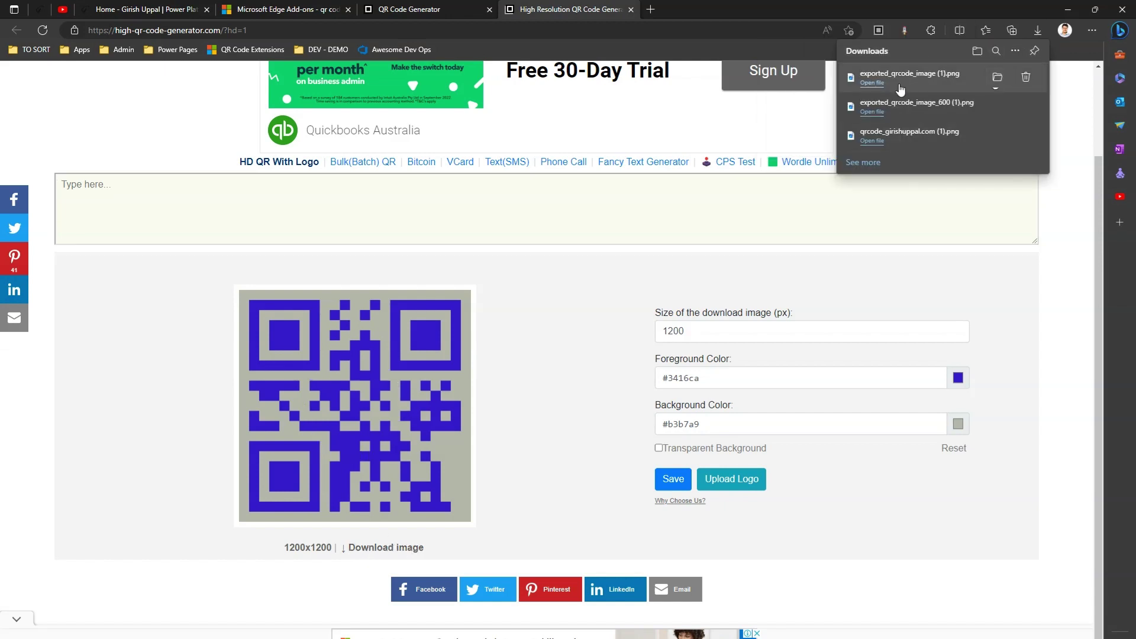
# - Open the new PNG in Photos, confirm 1200 x 1200 in File Info, then close it
pyautogui.click(874, 84)
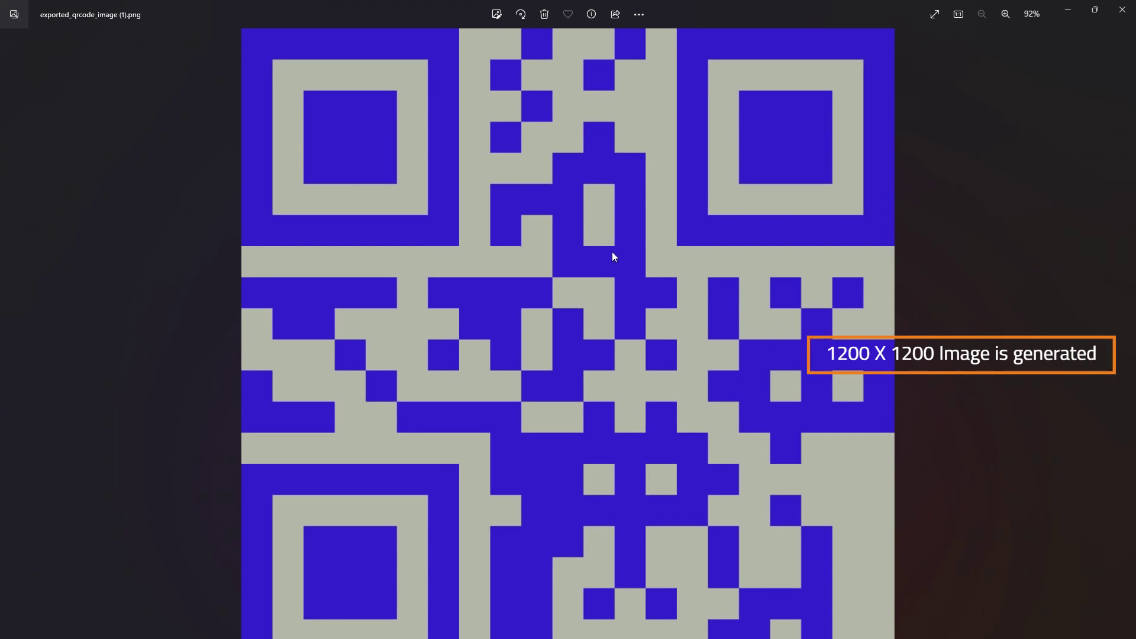
pyautogui.rightClick(612, 250)
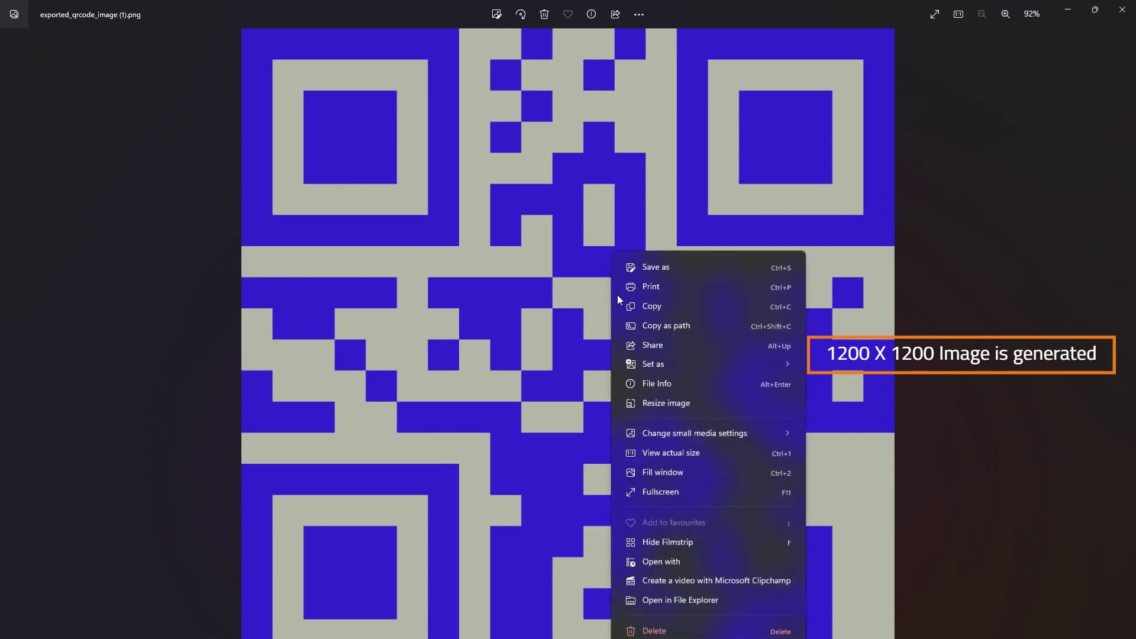
pyautogui.click(654, 384)
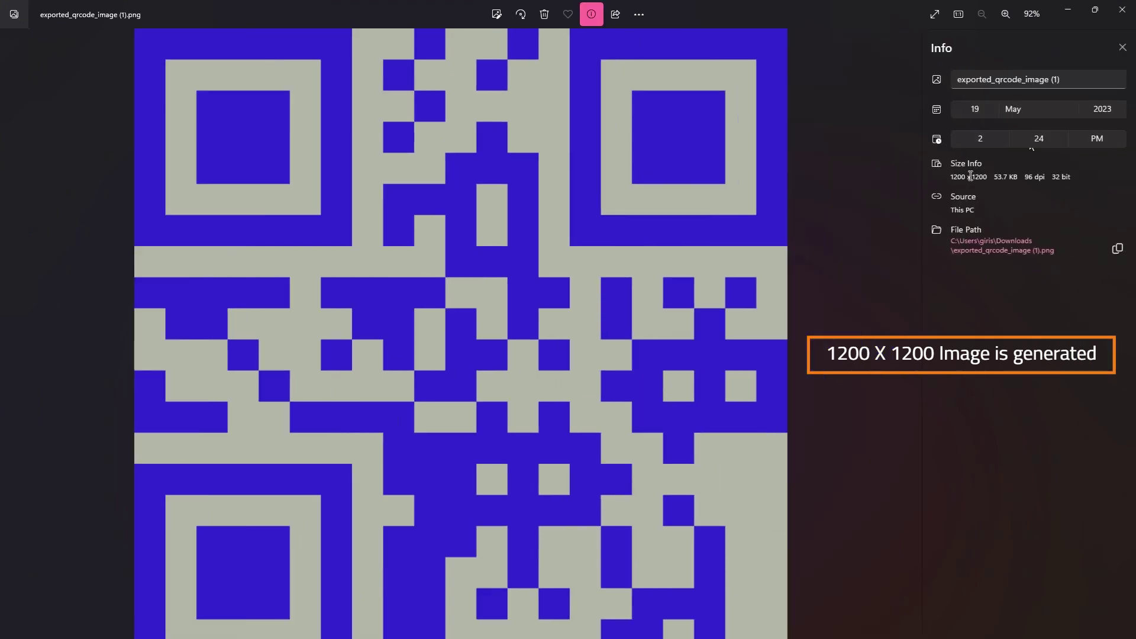
pyautogui.moveTo(952, 177); pyautogui.dragTo(991, 178)
pyautogui.click(634, 256)
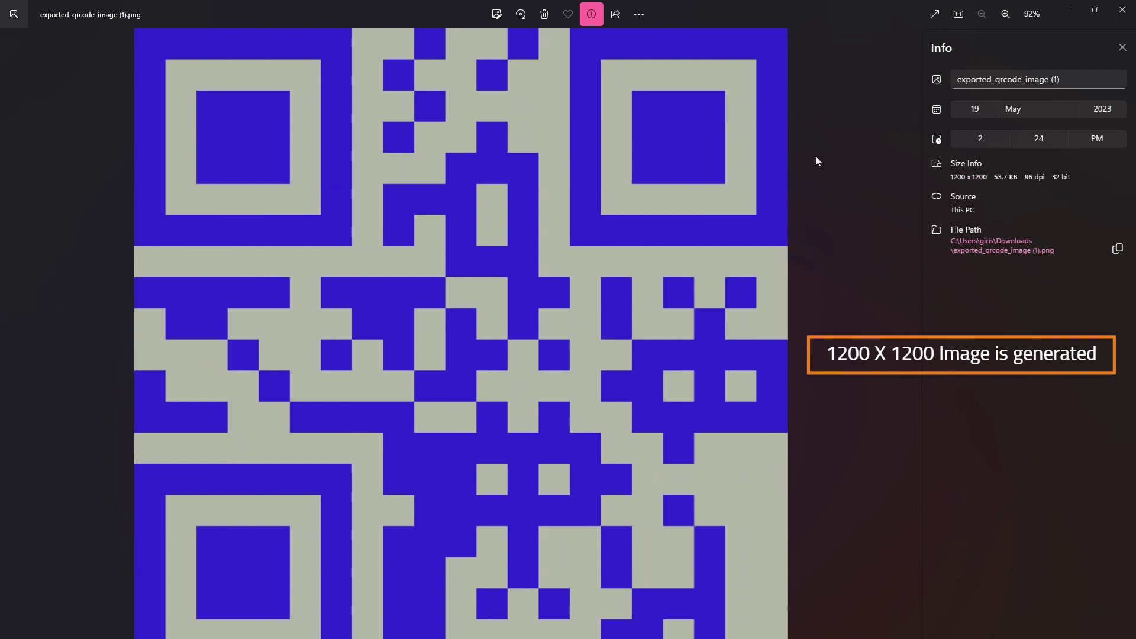
pyautogui.click(1122, 10)
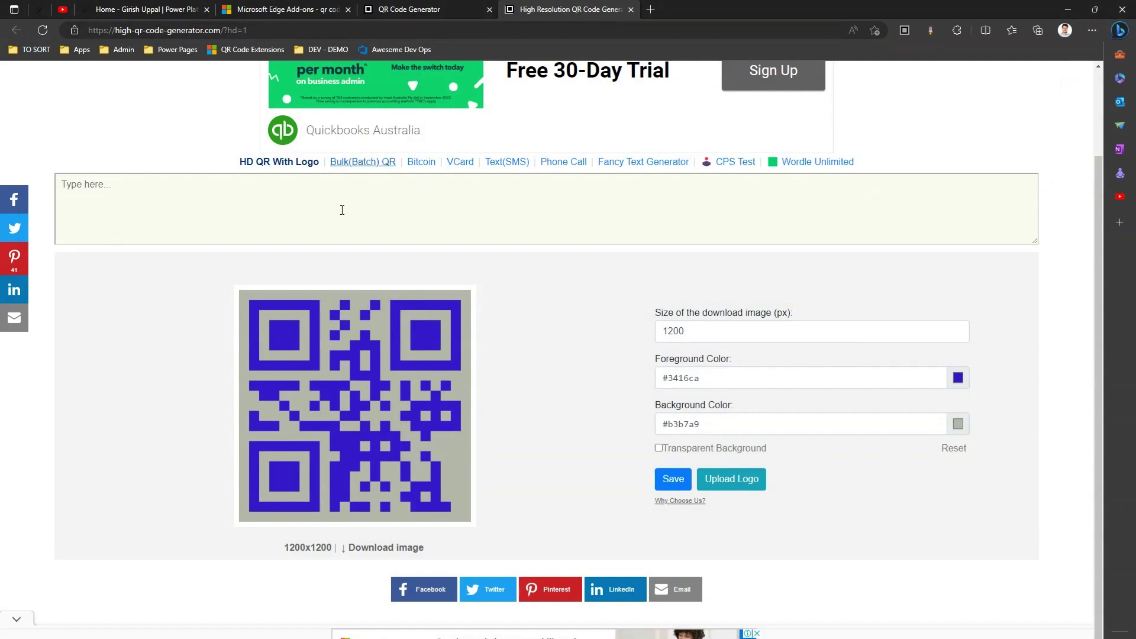
# - In the Bulk QR generator, enter girishuppal.com, abc.com and def.com one per line
pyautogui.click(377, 167)
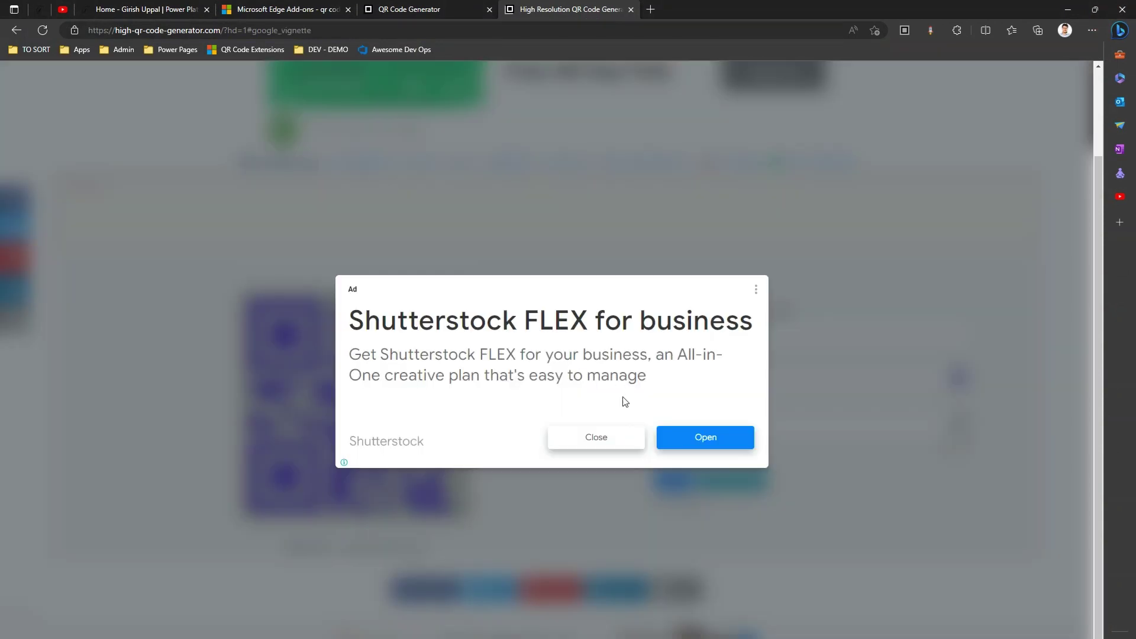
pyautogui.click(618, 444)
pyautogui.click(310, 317)
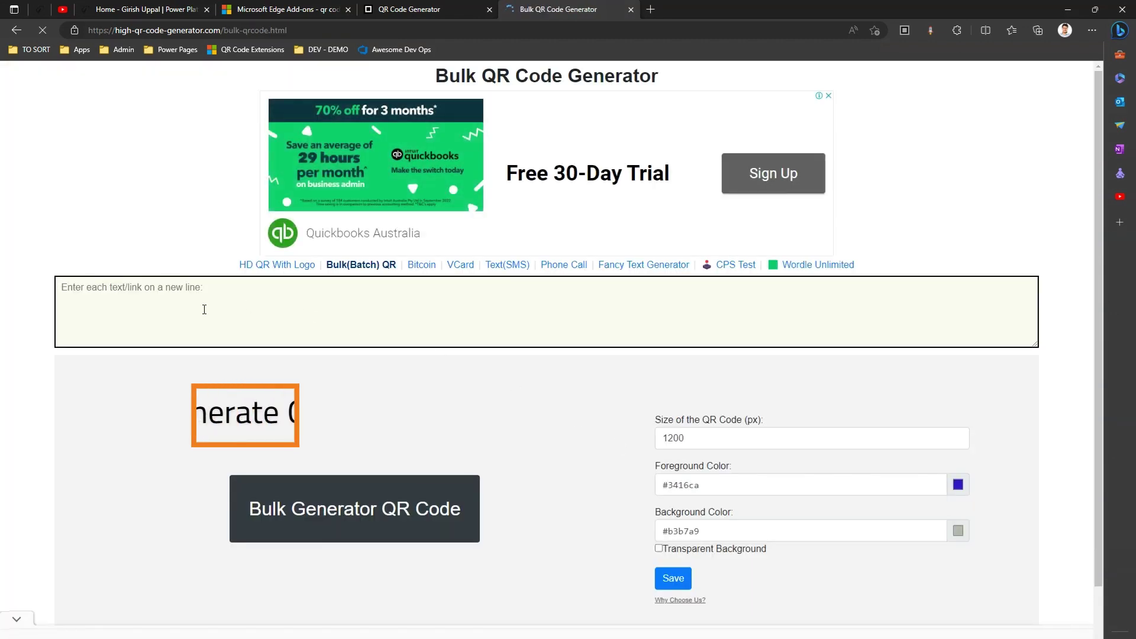
pyautogui.write('girishuppal')
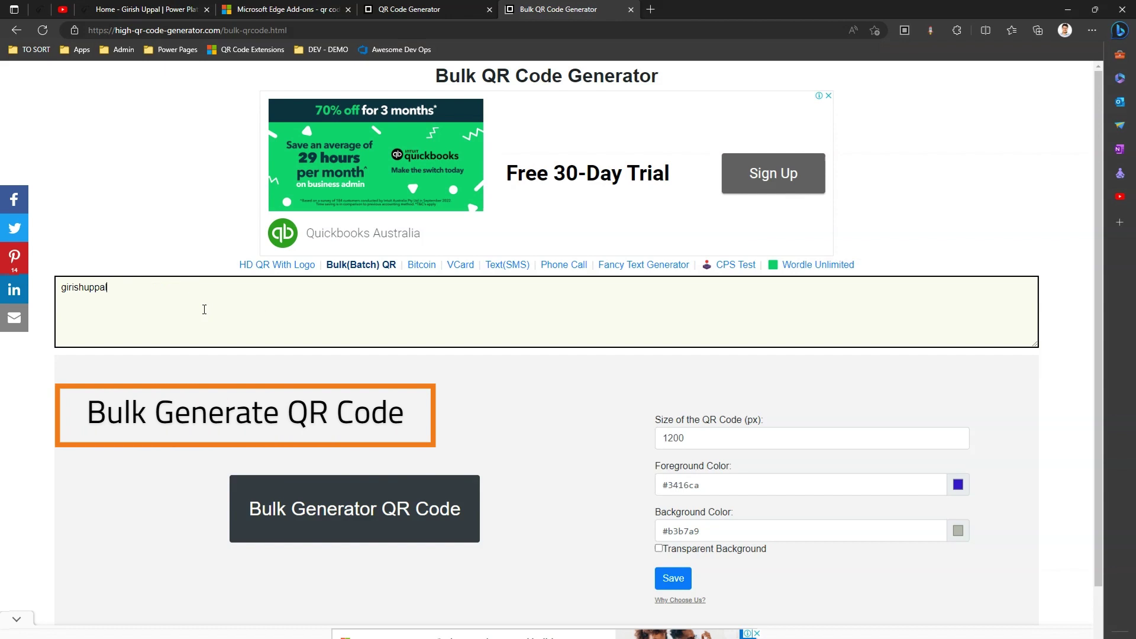
pyautogui.write('.com abc.com def.com')
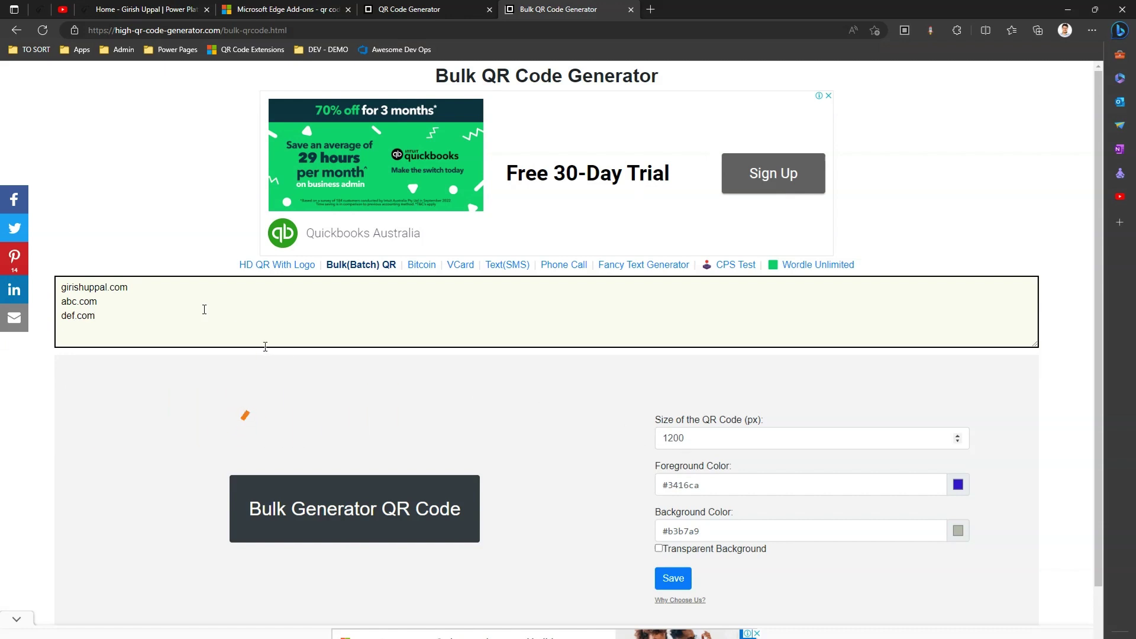
# - Set the size to 500 px and the foreground to pink #df0c67, then save
pyautogui.moveTo(686, 437); pyautogui.dragTo(623, 432)
pyautogui.write('500')
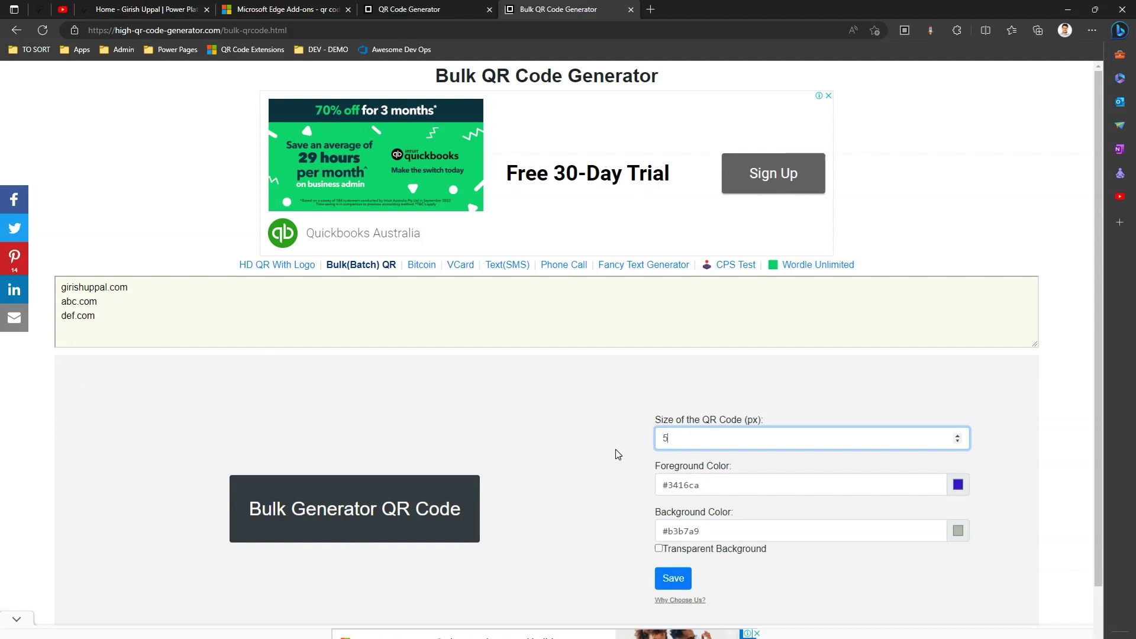
pyautogui.click(965, 485)
pyautogui.moveTo(1023, 593); pyautogui.dragTo(1007, 590)
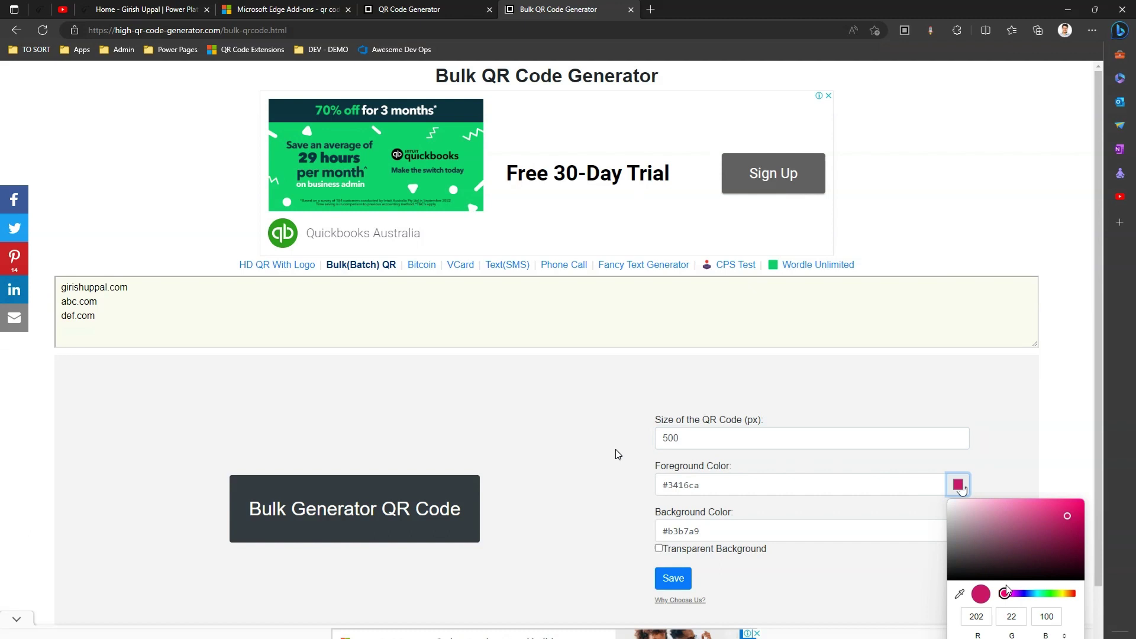
pyautogui.click(1076, 514)
pyautogui.click(694, 591)
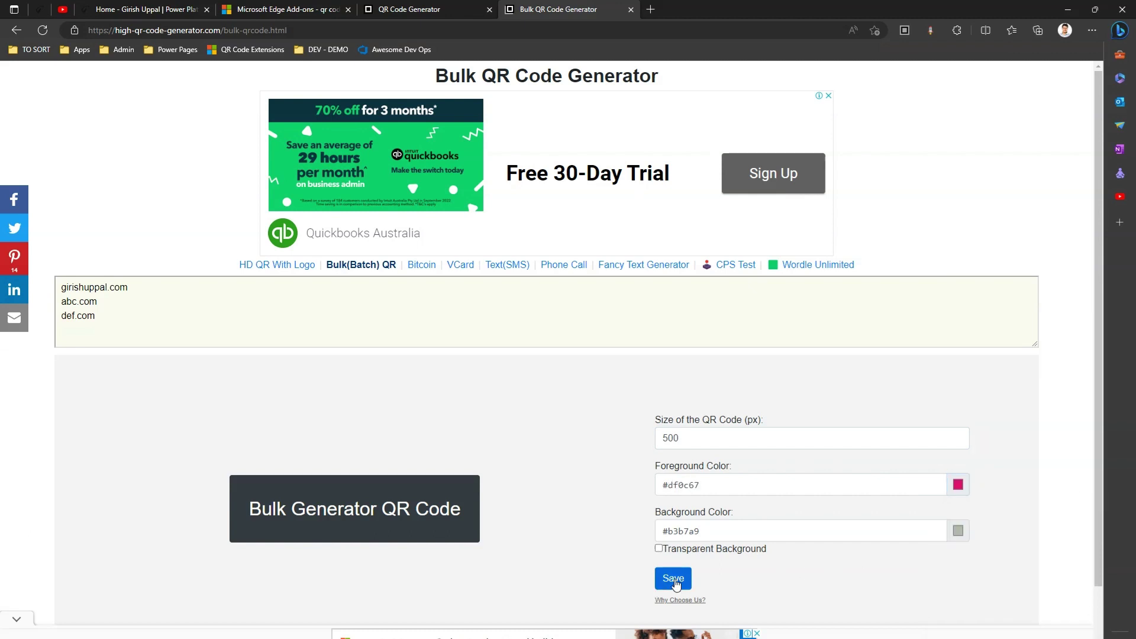
pyautogui.click(674, 581)
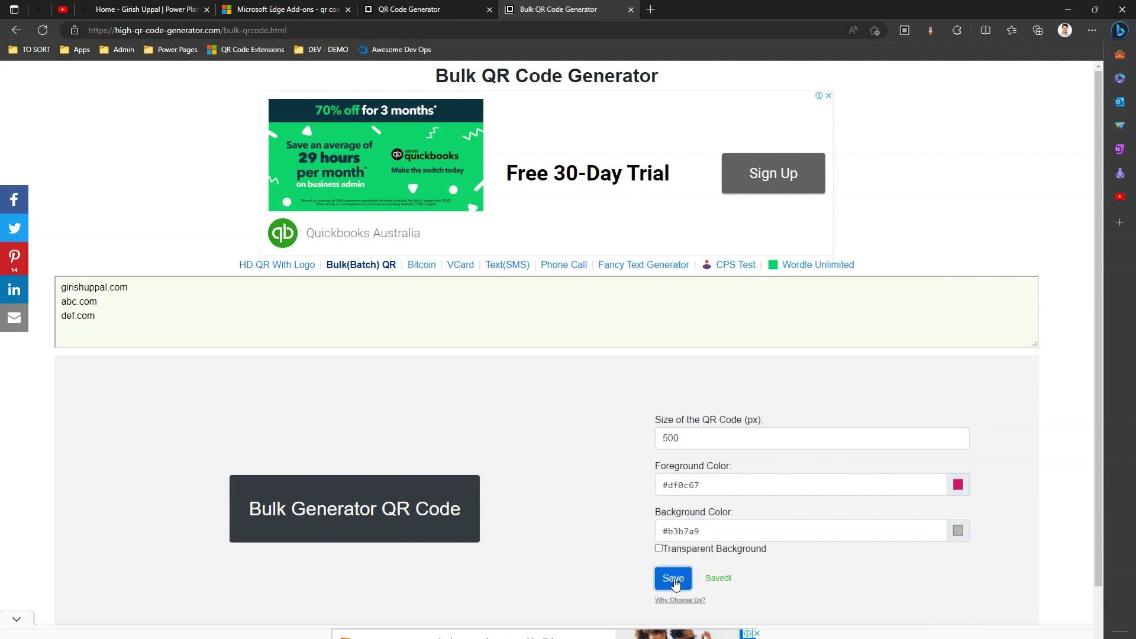
# - Generate the bulk codes and review the results table for girishuppal.com, abc.com and def.com
pyautogui.click(382, 510)
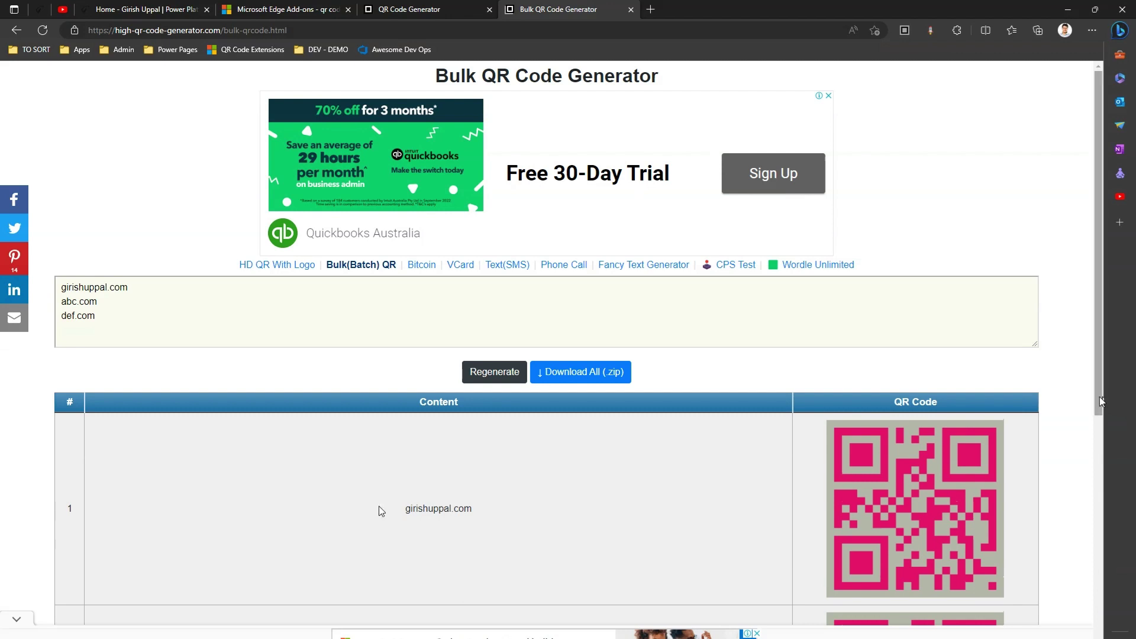
pyautogui.moveTo(1099, 397); pyautogui.dragTo(1132, 621)
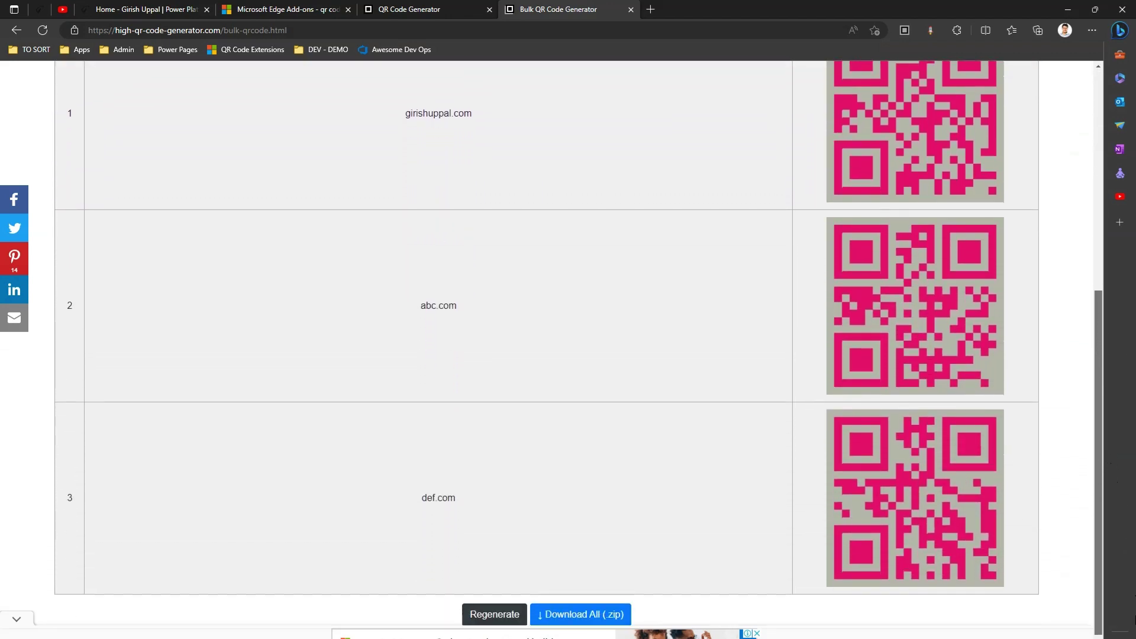
pyautogui.scroll(1, 1037, 413)
pyautogui.rightClick(909, 196)
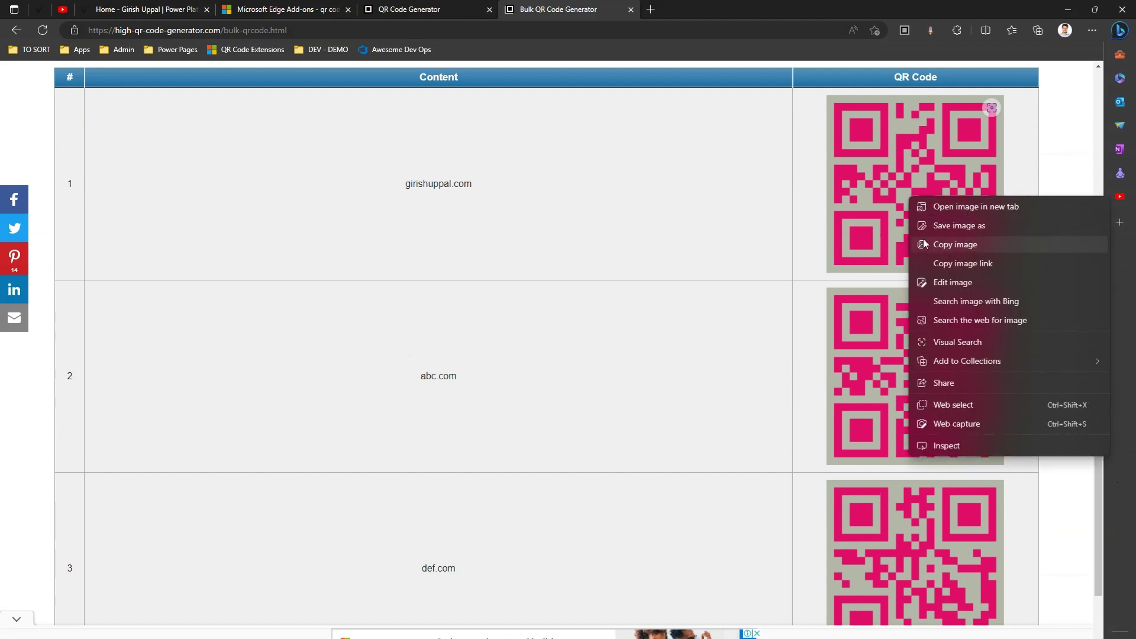
pyautogui.click(728, 184)
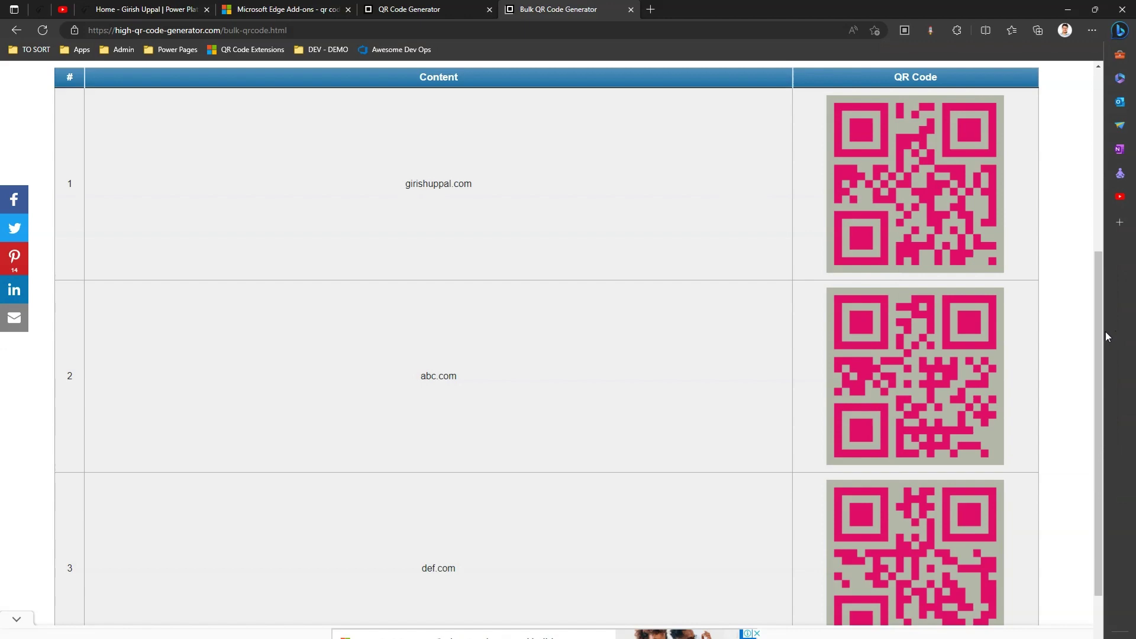
pyautogui.moveTo(1098, 335); pyautogui.dragTo(1108, 396)
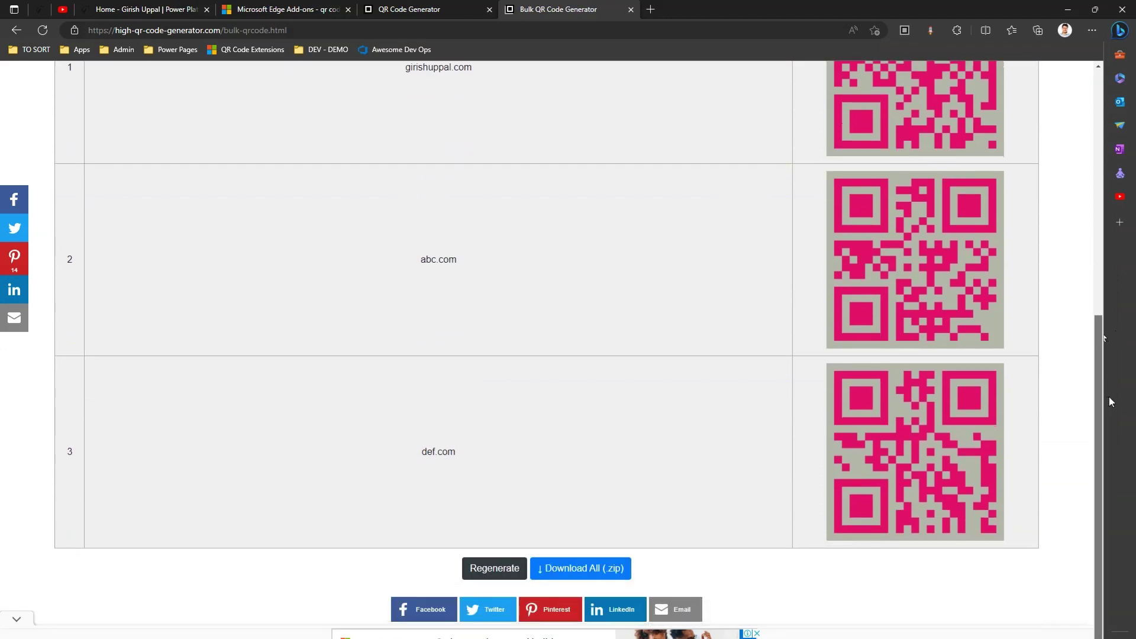
pyautogui.press('Home')
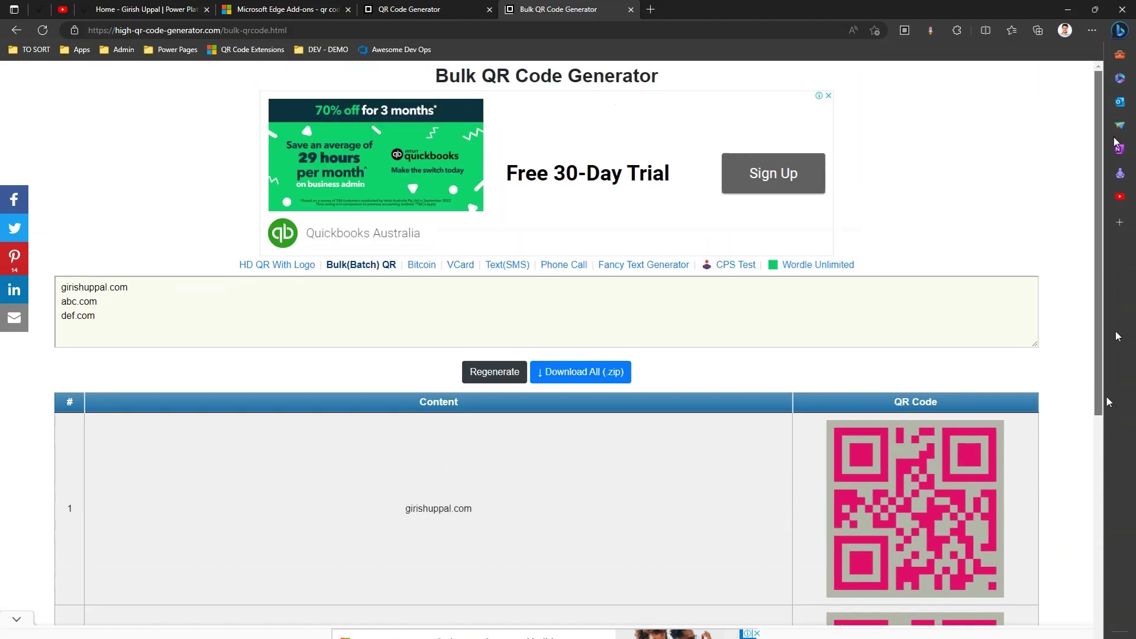